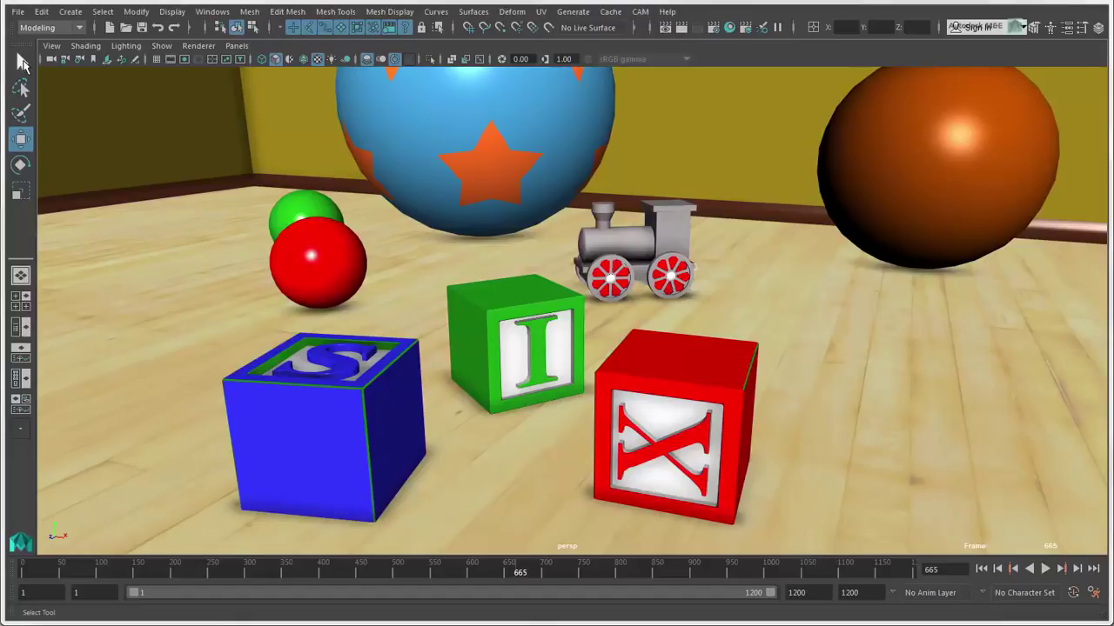
Step: Activate the Select Tool and select the green I block, followed by the red X block
key("q")
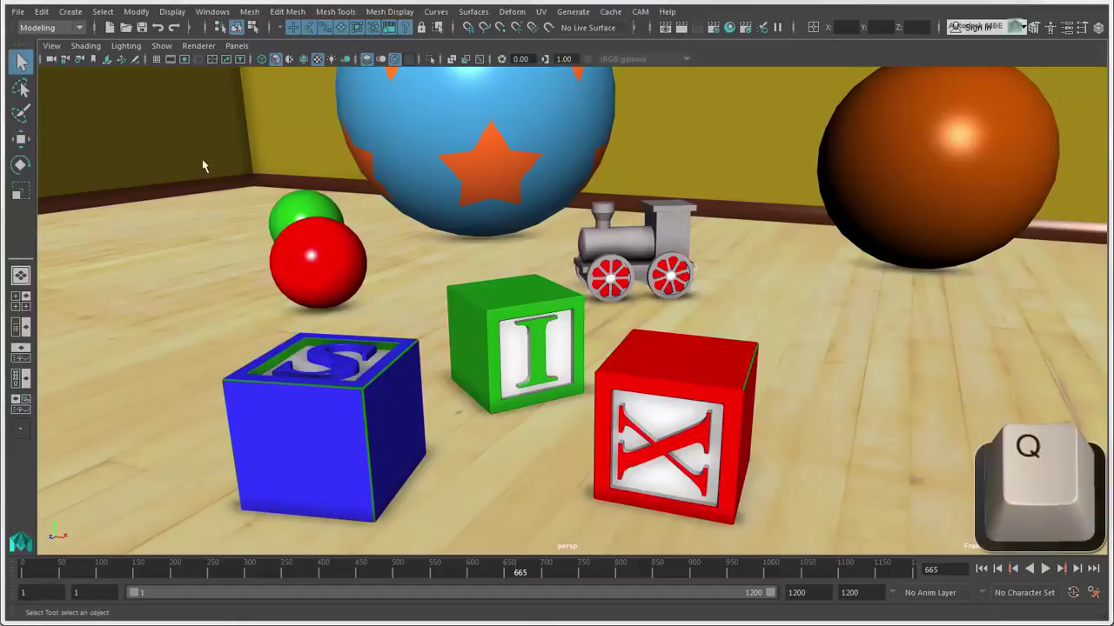
left_click(508, 295)
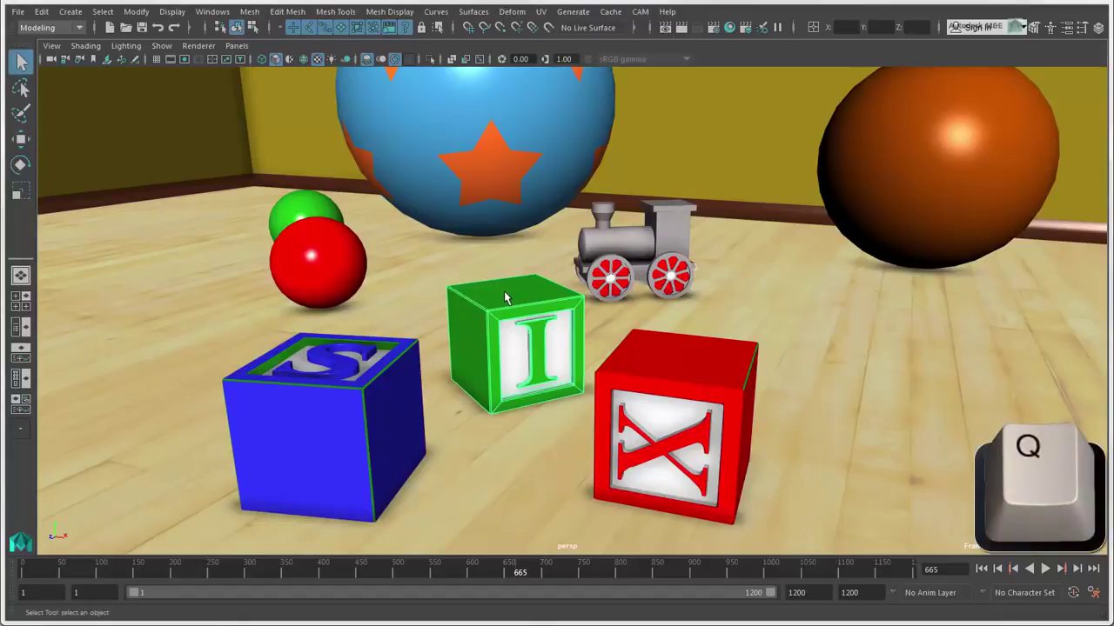
left_click(680, 370)
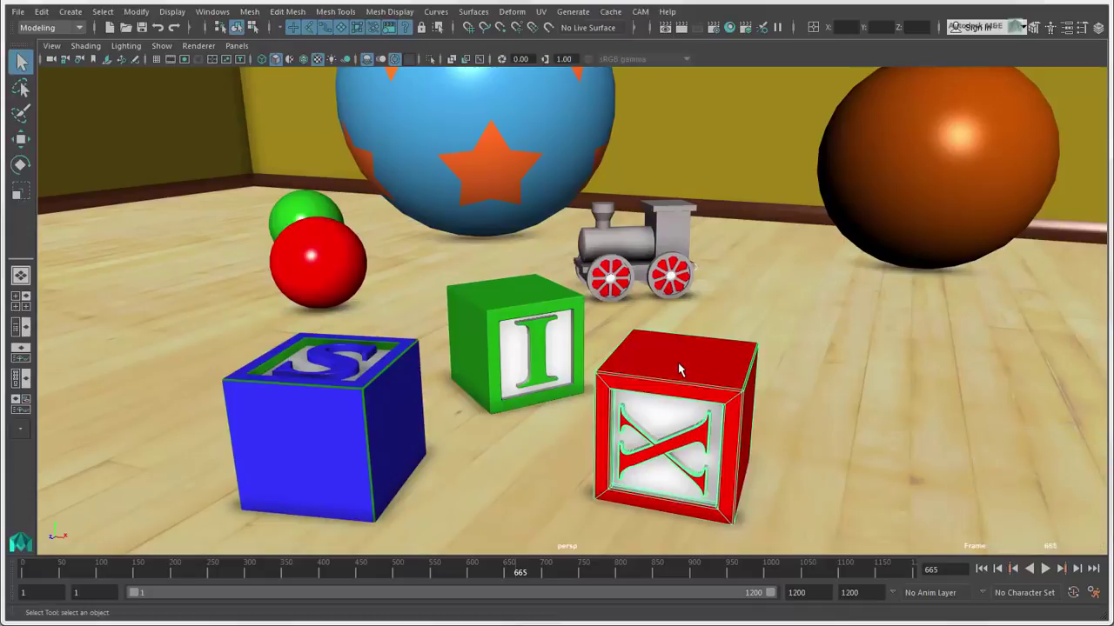
Step: Switch to hierarchy and component selection modes with the red X block selected, and toggle back to object selection mode
left_click(217, 31)
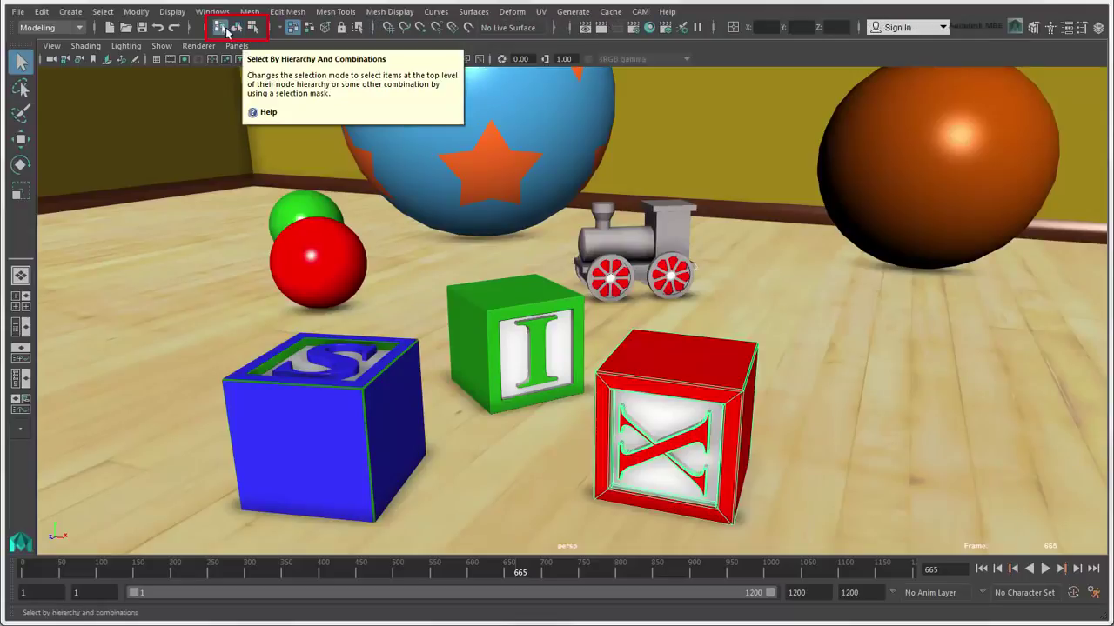
left_click(252, 29)
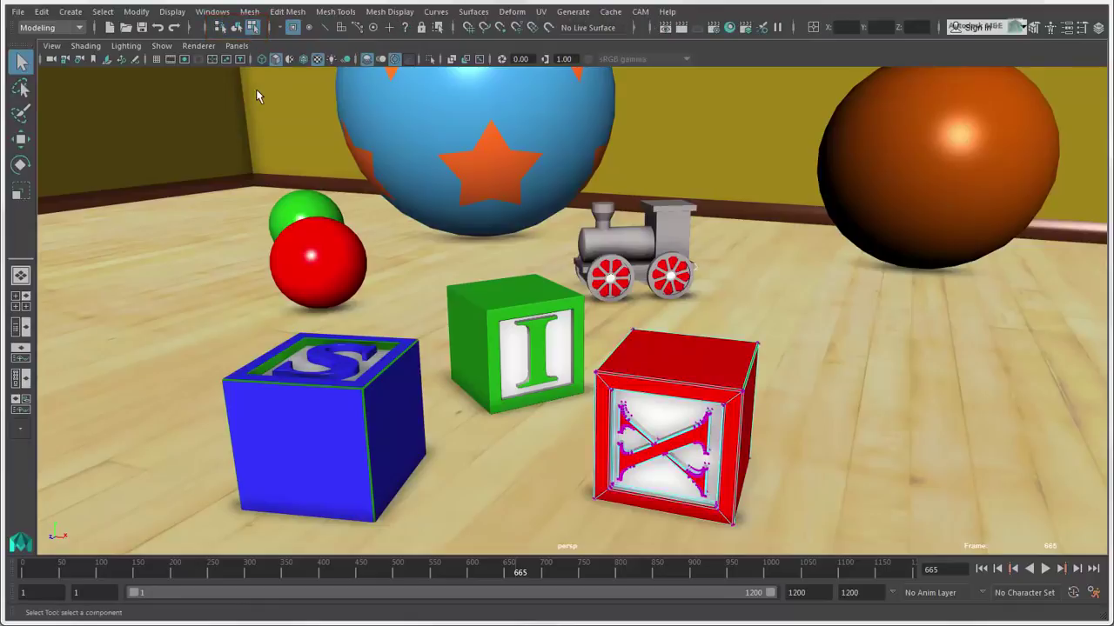
key("F8")
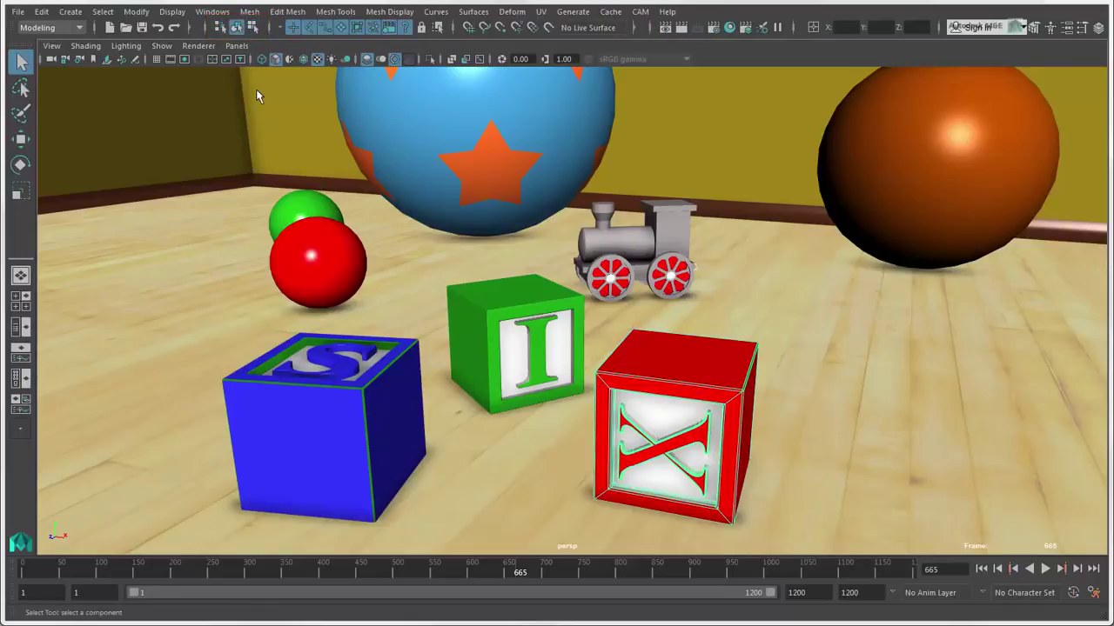
key("F8")
key("F8")
Step: Open the Select Tool settings, set the selection style to Drag, and paint-select faces on the star-patterned ball
double_click(22, 63)
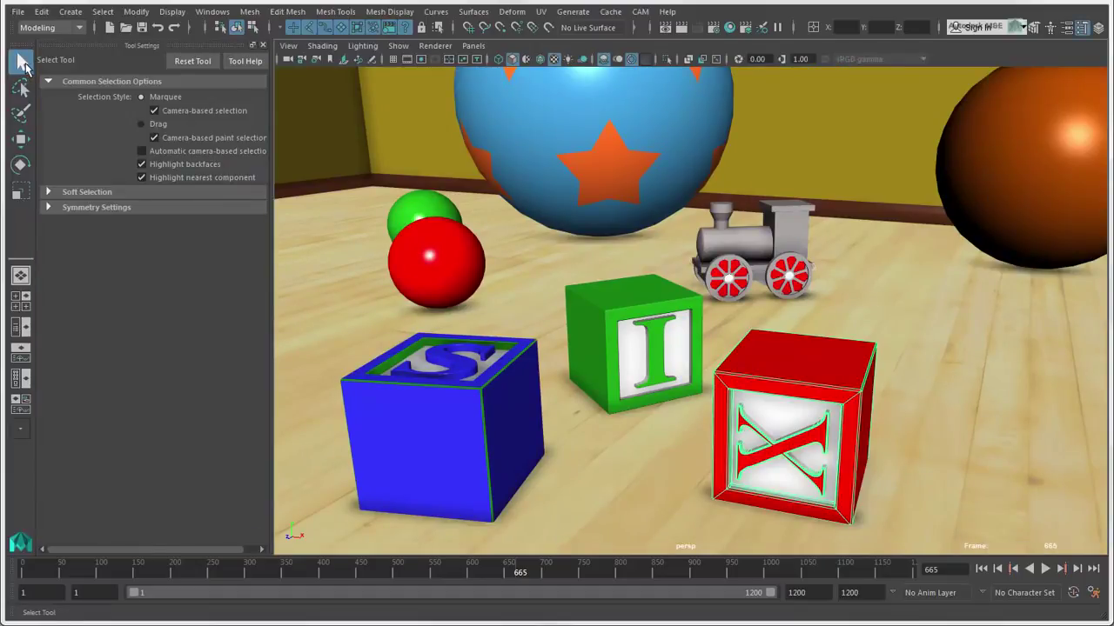
left_click(142, 124)
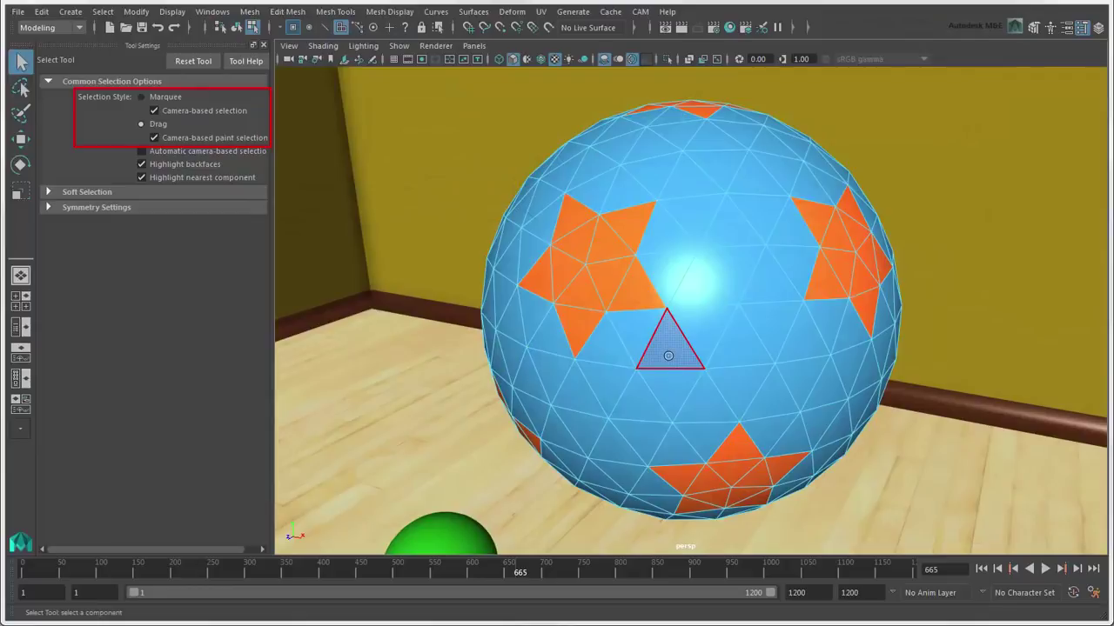
mouse_move(668, 356)
left_mouse_down()
mouse_move(748, 347)
mouse_move(786, 312)
mouse_move(768, 177)
mouse_move(677, 166)
mouse_move(740, 244)
mouse_move(666, 267)
mouse_move(664, 226)
left_mouse_up()
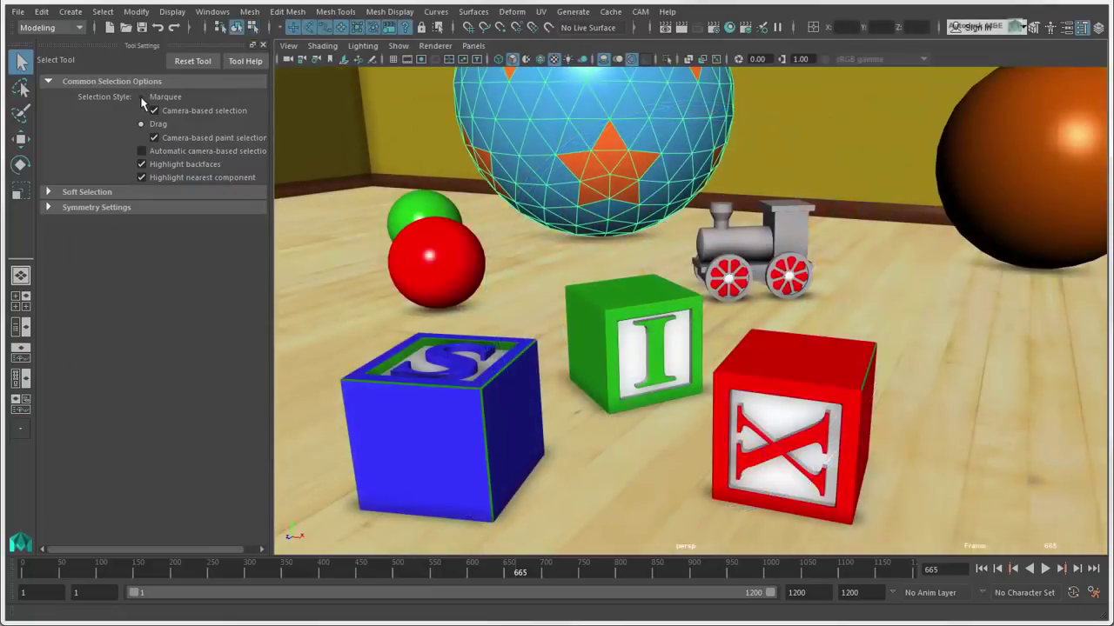
Step: Set the selection style to Marquee and box-select toys such as the blocks and small balls, finishing with the toy train selected
left_click(140, 97)
left_click_drag(500, 397, 794, 472)
left_click_drag(621, 349, 731, 385)
left_click(446, 289)
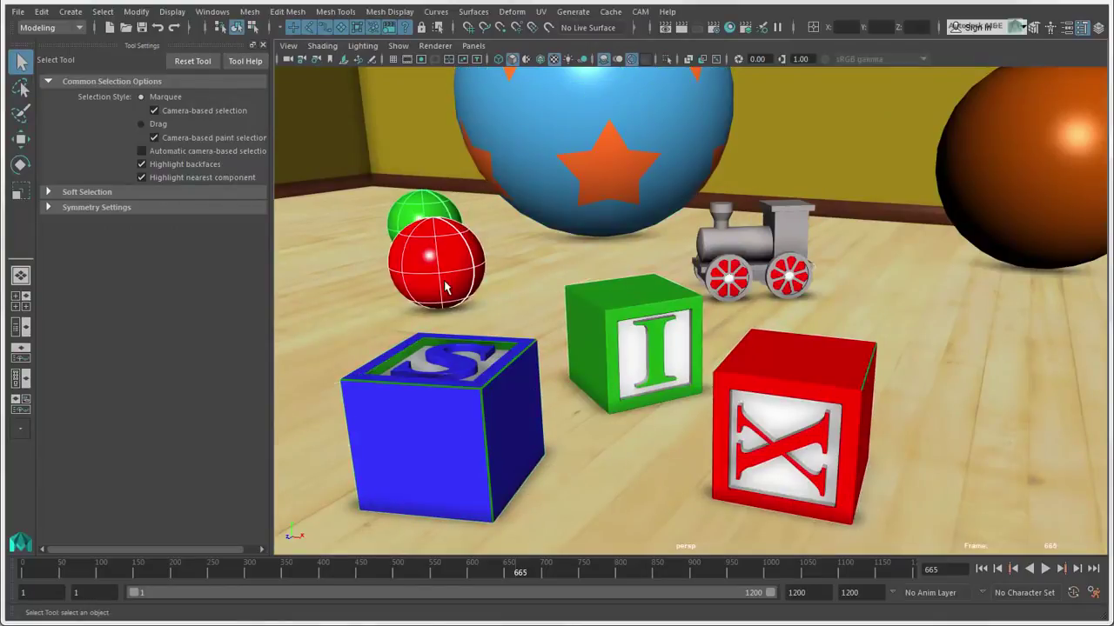
left_click_drag(433, 372, 488, 443)
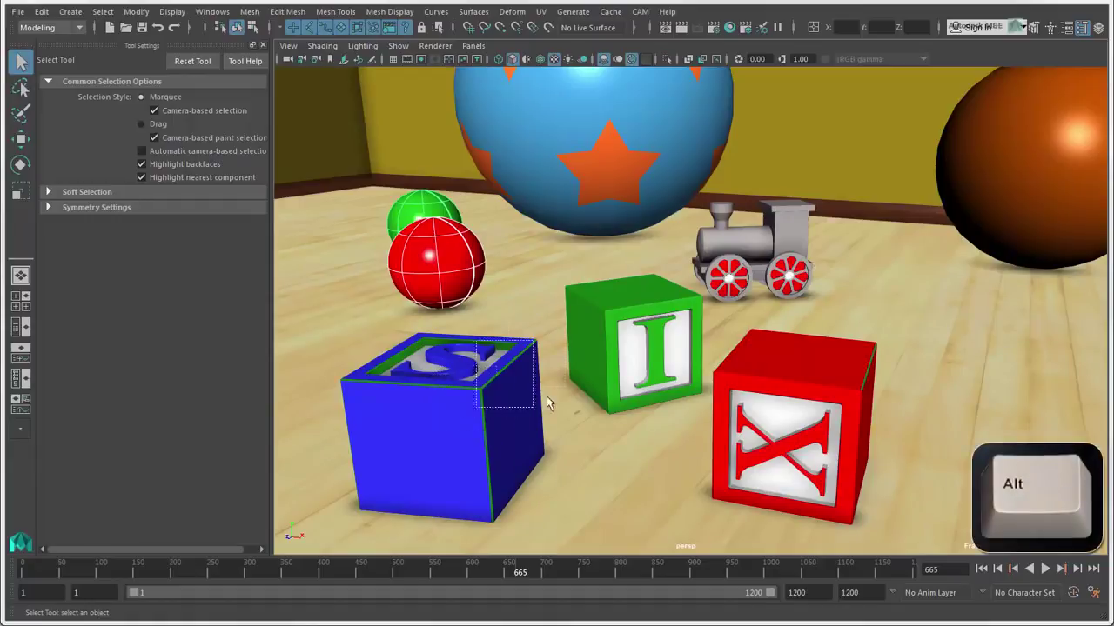
left_click(797, 285)
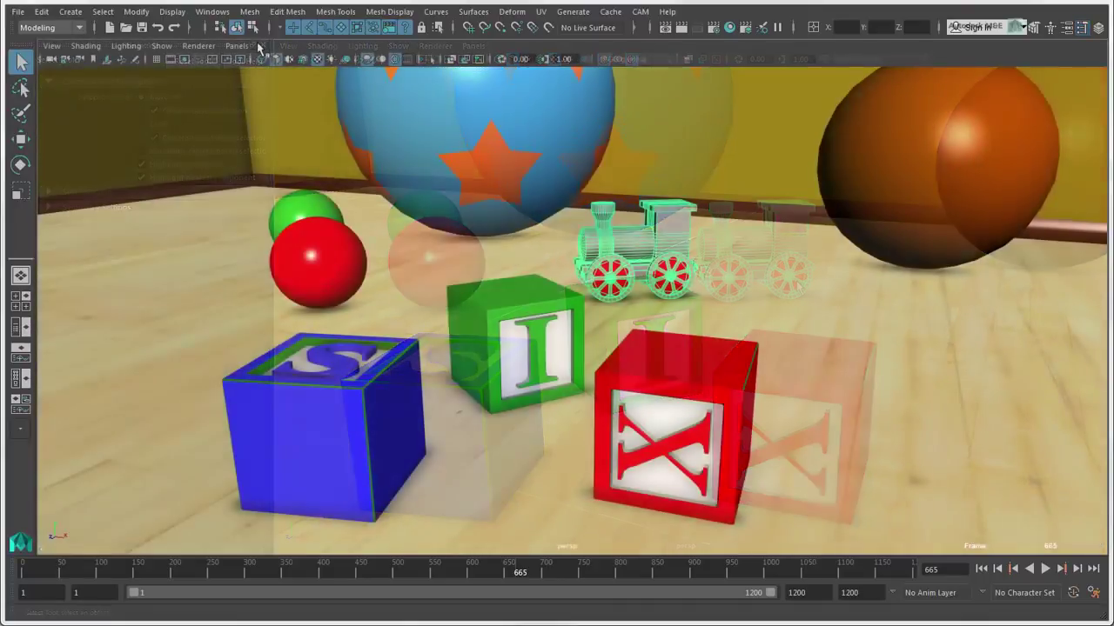
Step: Frame the toy train and use the Lasso Tool to select its front wheel, followed by its rear wheel
left_click(22, 89)
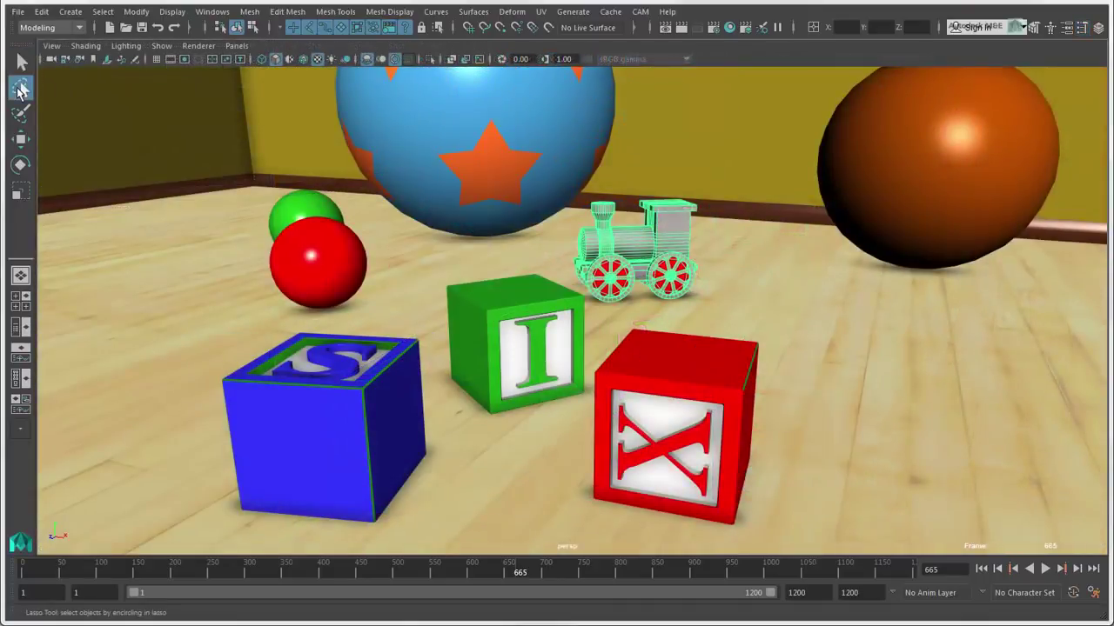
key("f")
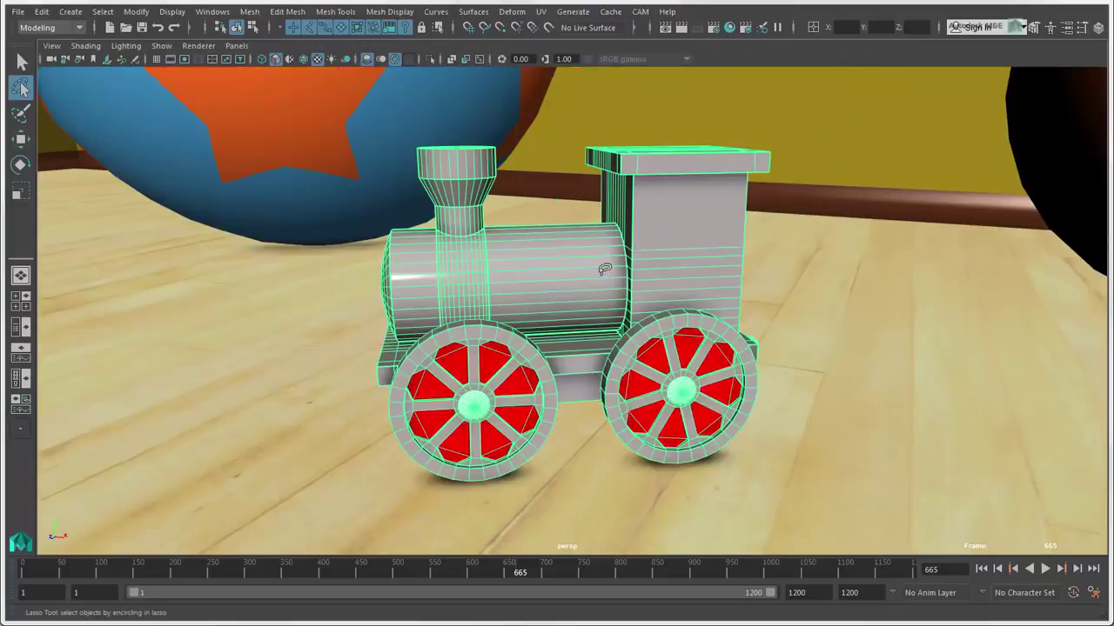
mouse_move(549, 326)
left_mouse_down()
mouse_move(512, 363)
mouse_move(448, 361)
mouse_move(465, 435)
mouse_move(526, 435)
mouse_move(550, 329)
left_mouse_up()
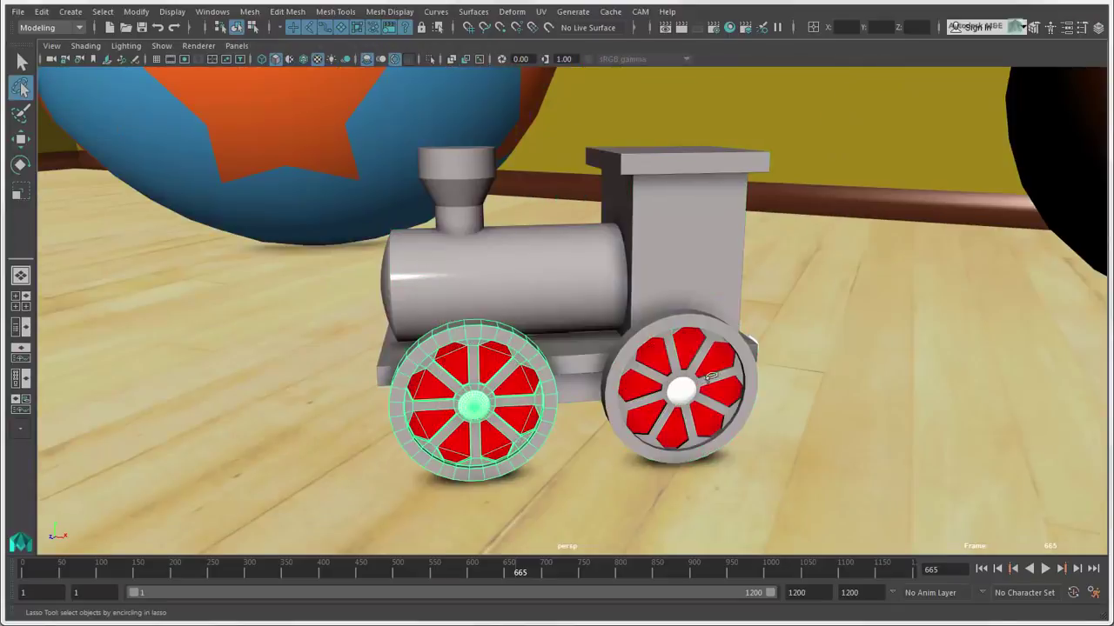
mouse_move(712, 377)
left_mouse_down()
mouse_move(708, 339)
mouse_move(648, 409)
mouse_move(707, 422)
left_mouse_up()
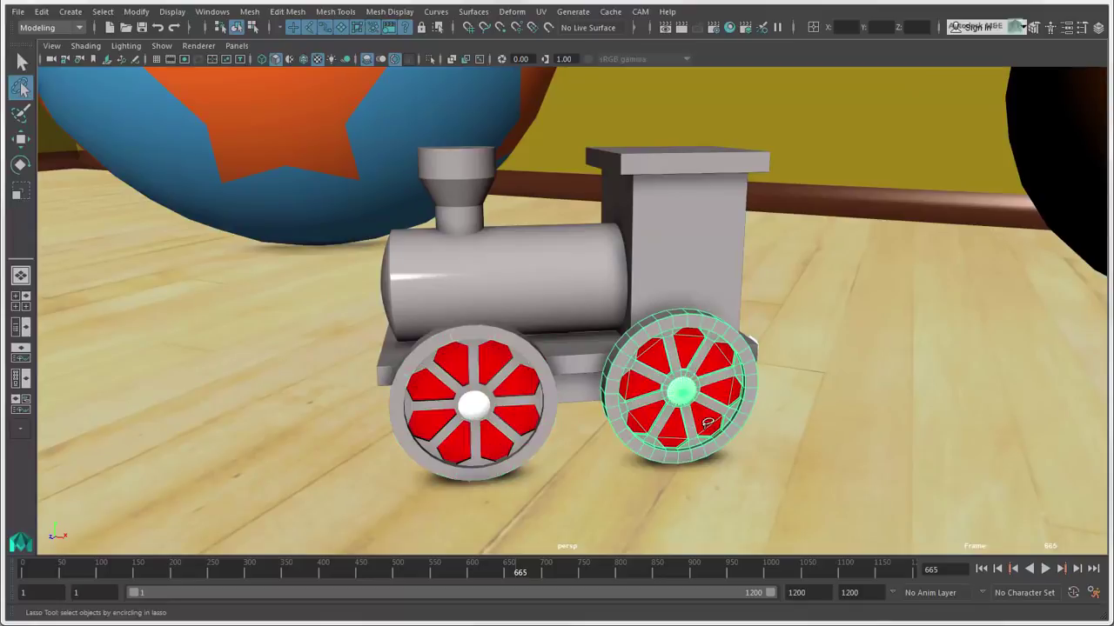
Step: Build a multiple selection of the blue S block, the green I block and the red X block
left_click(366, 397, "shift")
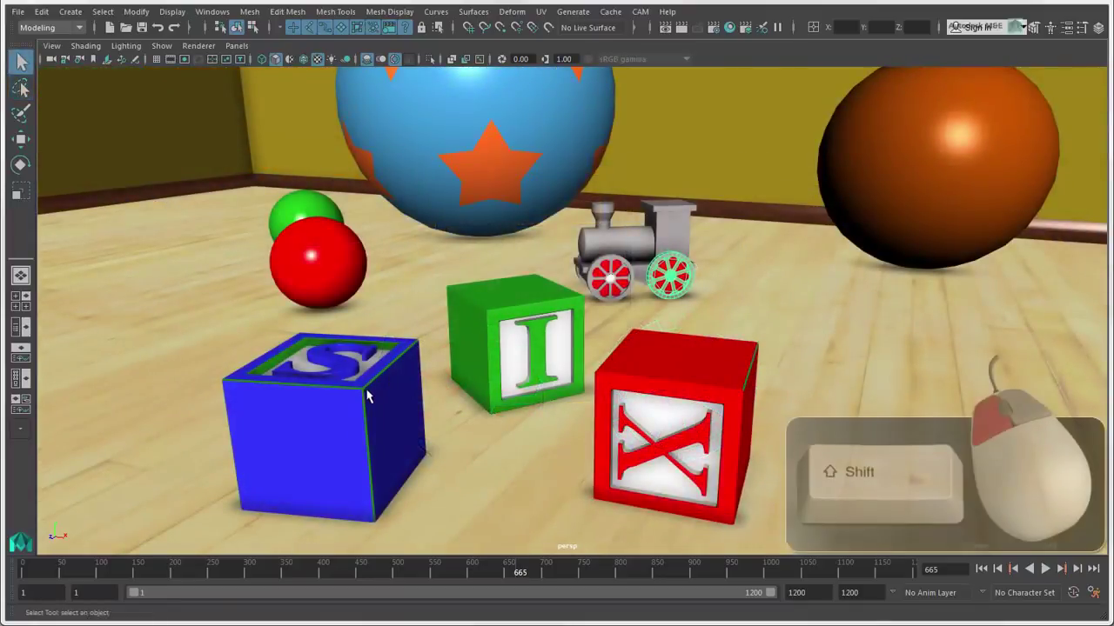
left_click(483, 335, "shift")
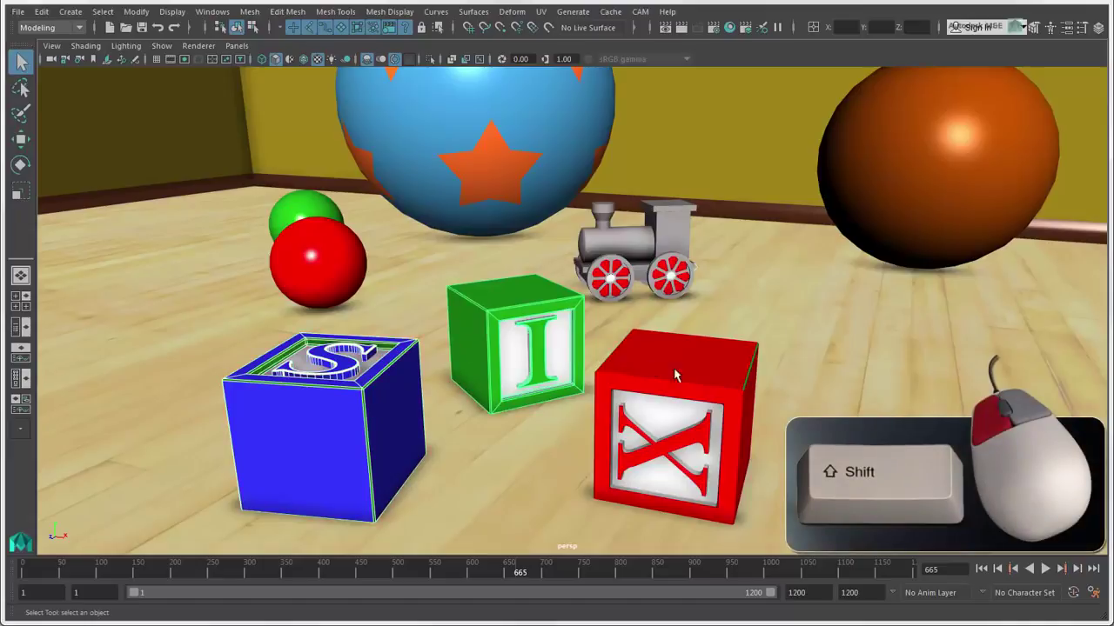
left_click(689, 369, "shift")
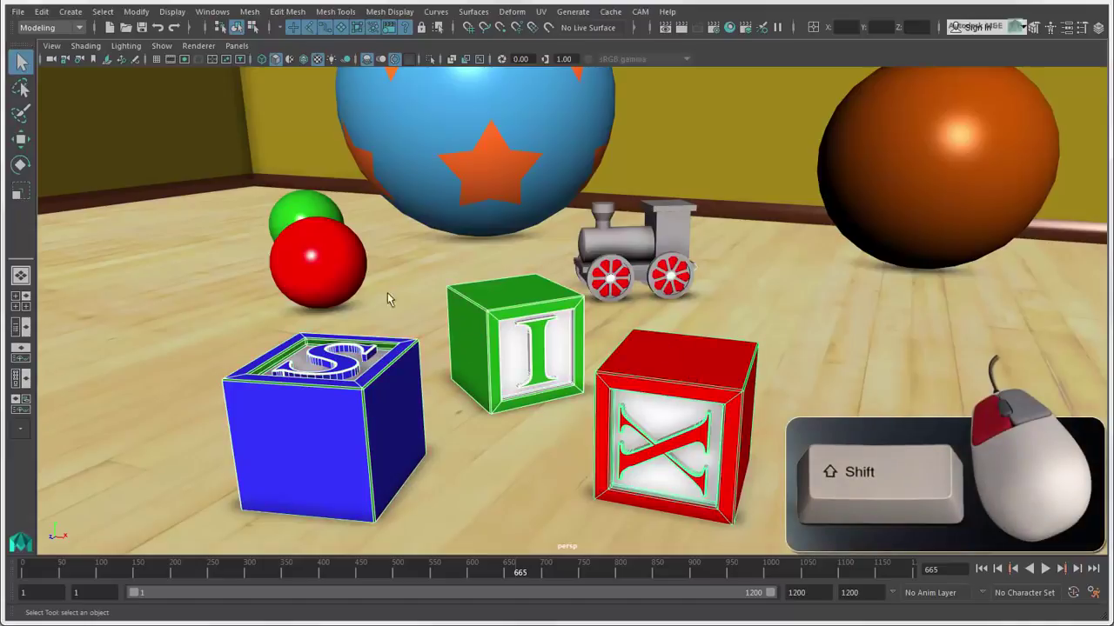
Step: Toggle the red ball into and out of the selection, and toggle the blue S block out of it
left_click(333, 279, "shift")
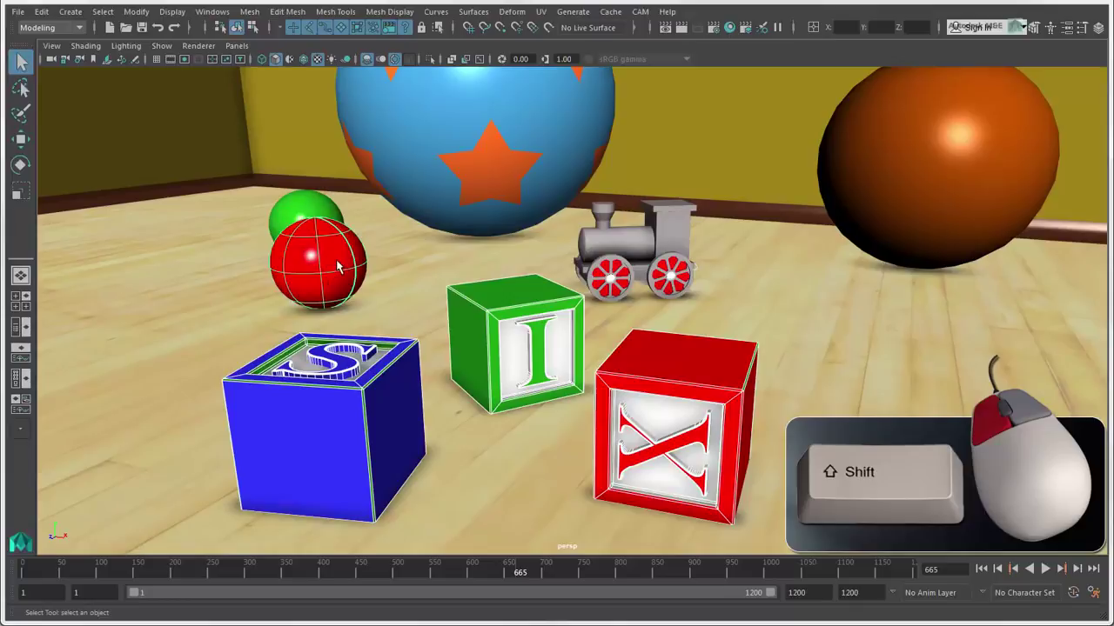
left_click(340, 268, "shift")
left_click(350, 429, "shift")
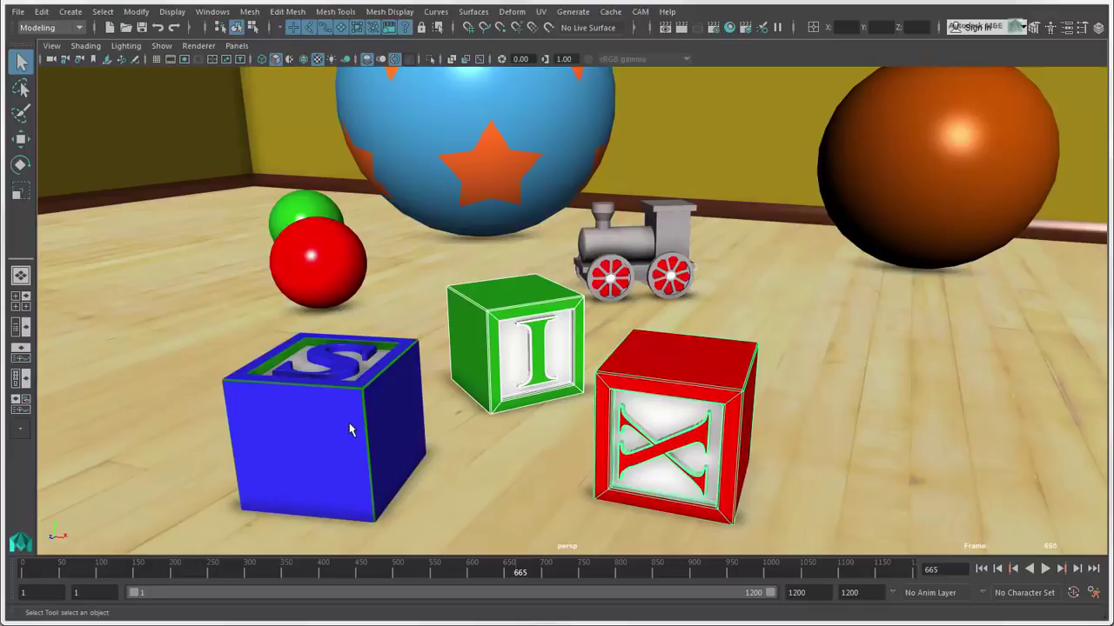
Step: Use add-only selection on the blue S block, red ball, green I block and red X block in turn
left_click(350, 426, "ctrl+shift")
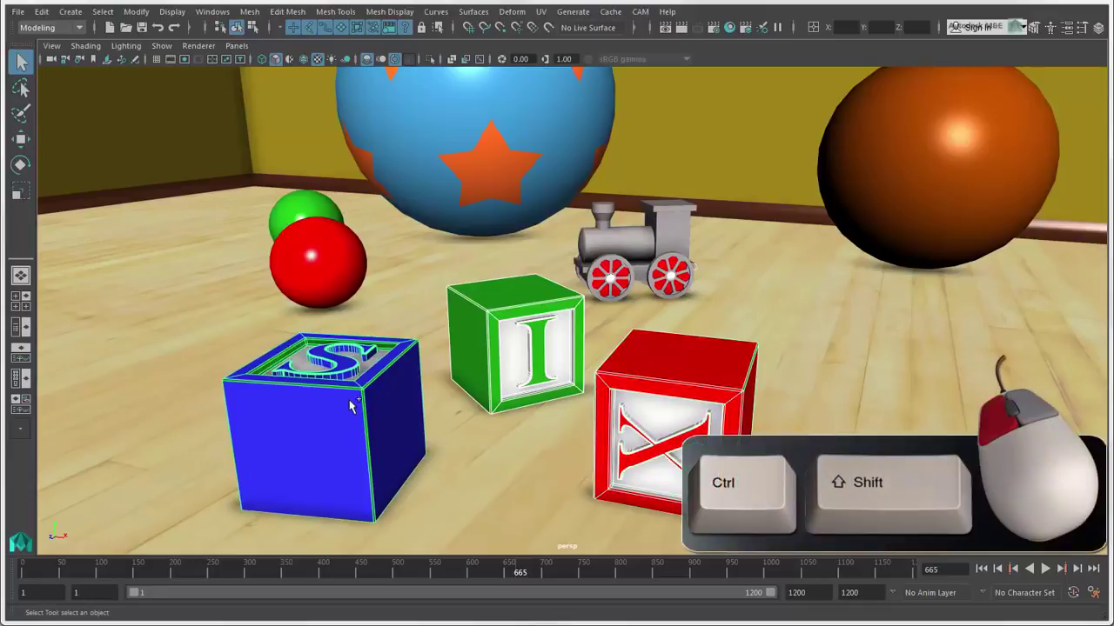
left_click(333, 290, "ctrl+shift")
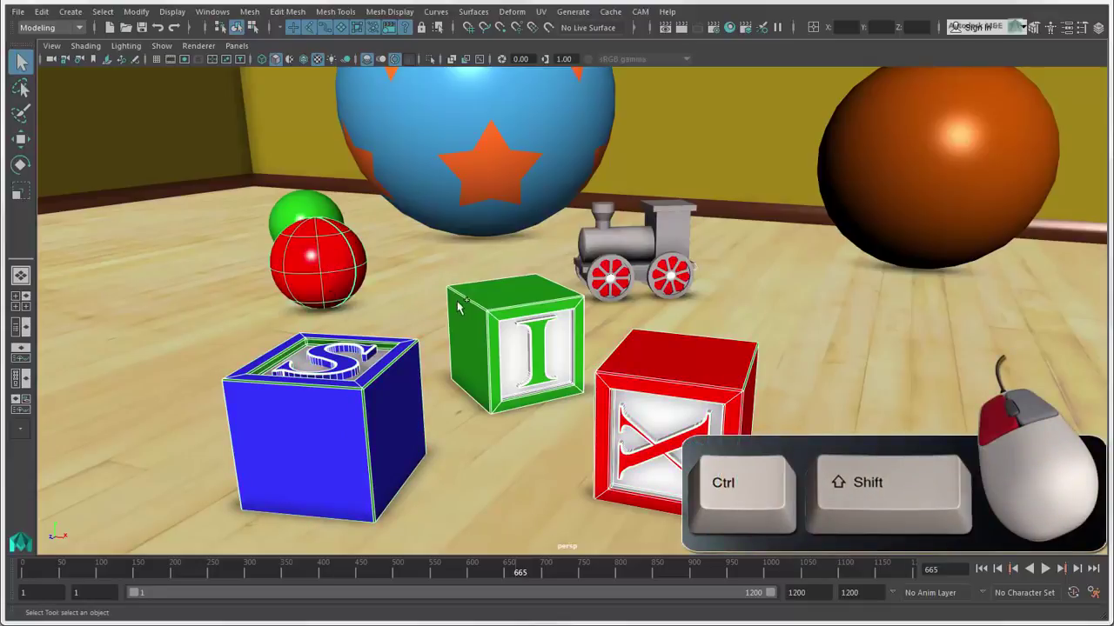
left_click(506, 317, "ctrl+shift")
left_click(644, 390, "ctrl+shift")
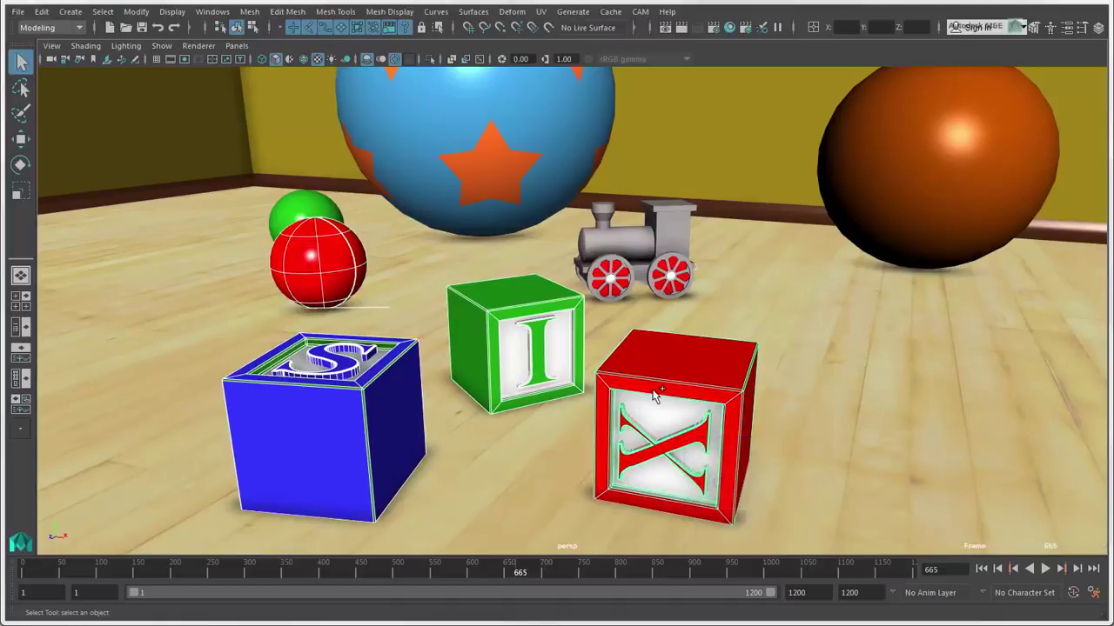
Step: Remove the red ball, green I block, red X block and blue S block from the selection one by one
left_click(366, 288, "ctrl")
left_click(509, 311, "ctrl")
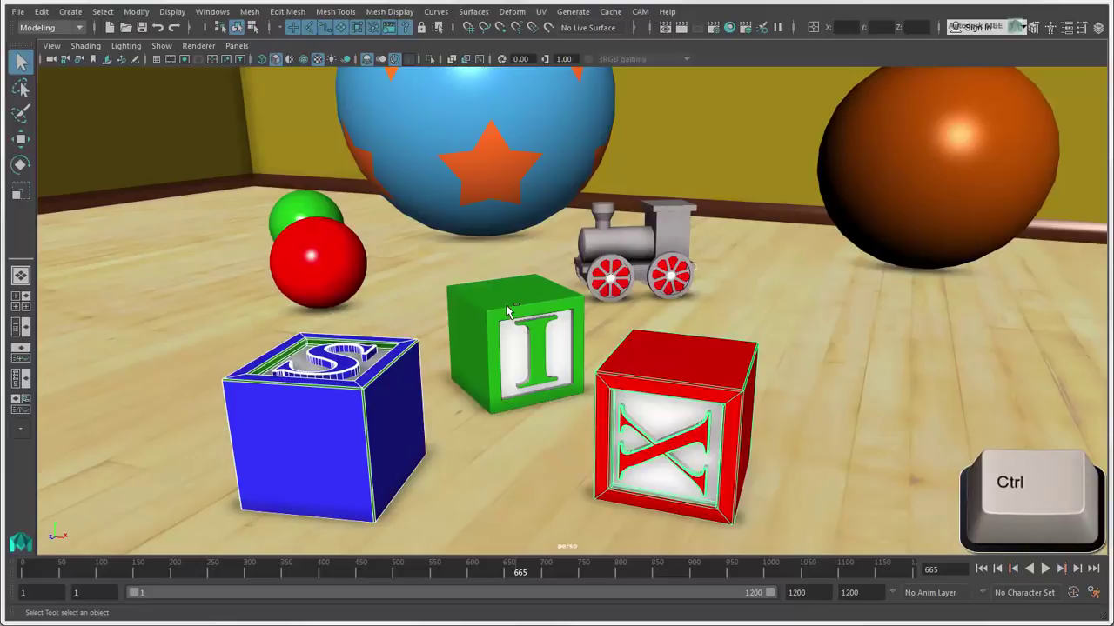
left_click(668, 398, "ctrl")
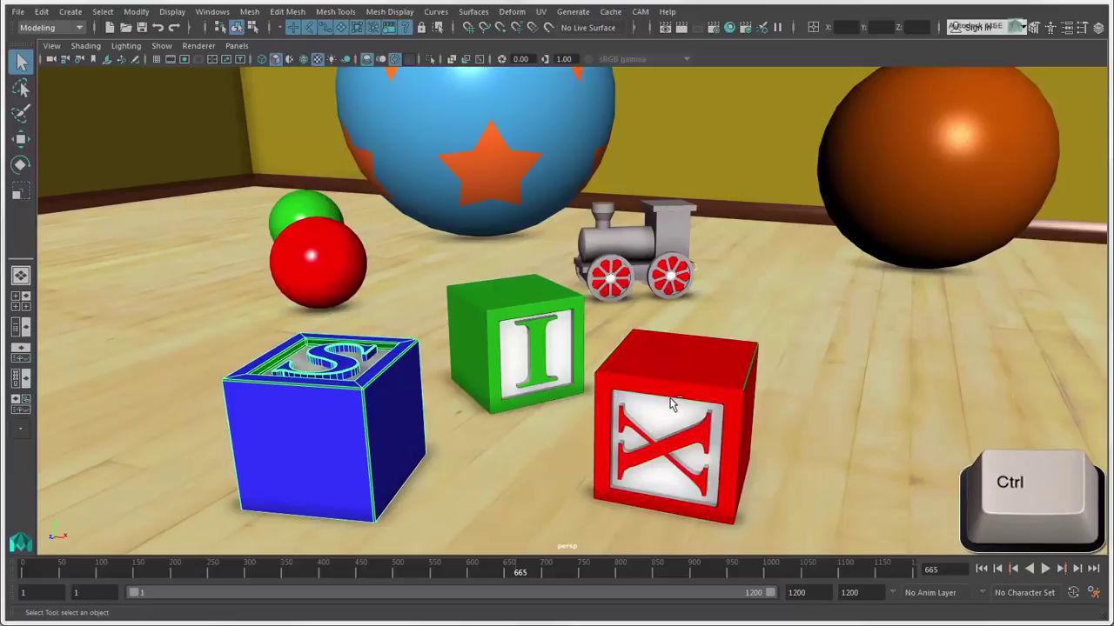
left_click(356, 442, "ctrl")
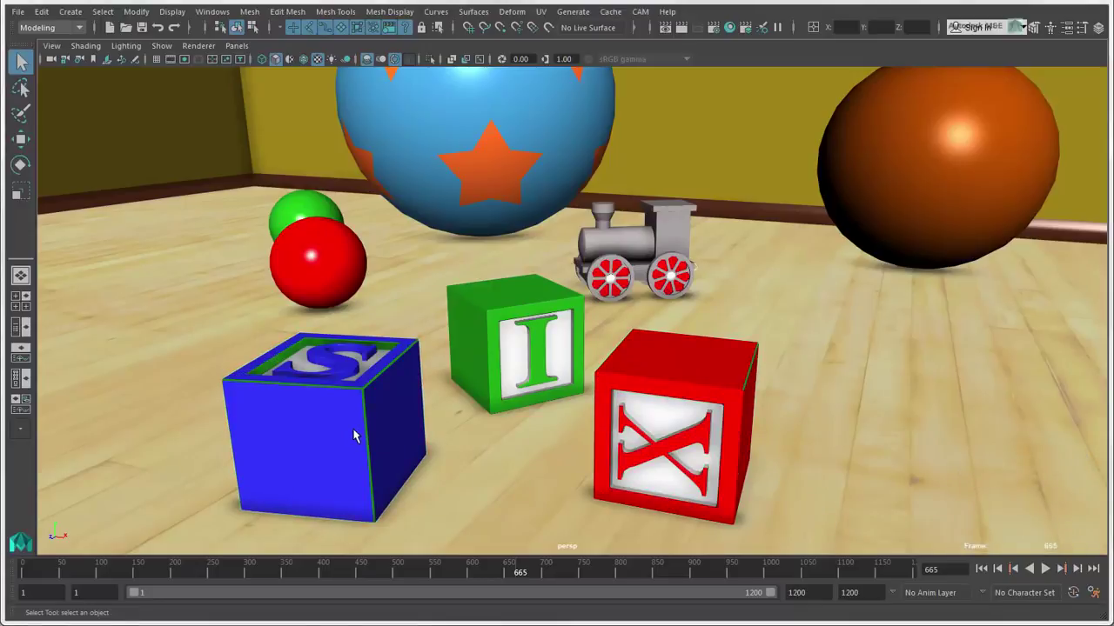
Step: Select the blue S block and extend the selection to the green I block, red X block and toy train
left_click(353, 440)
left_click(482, 320, "shift")
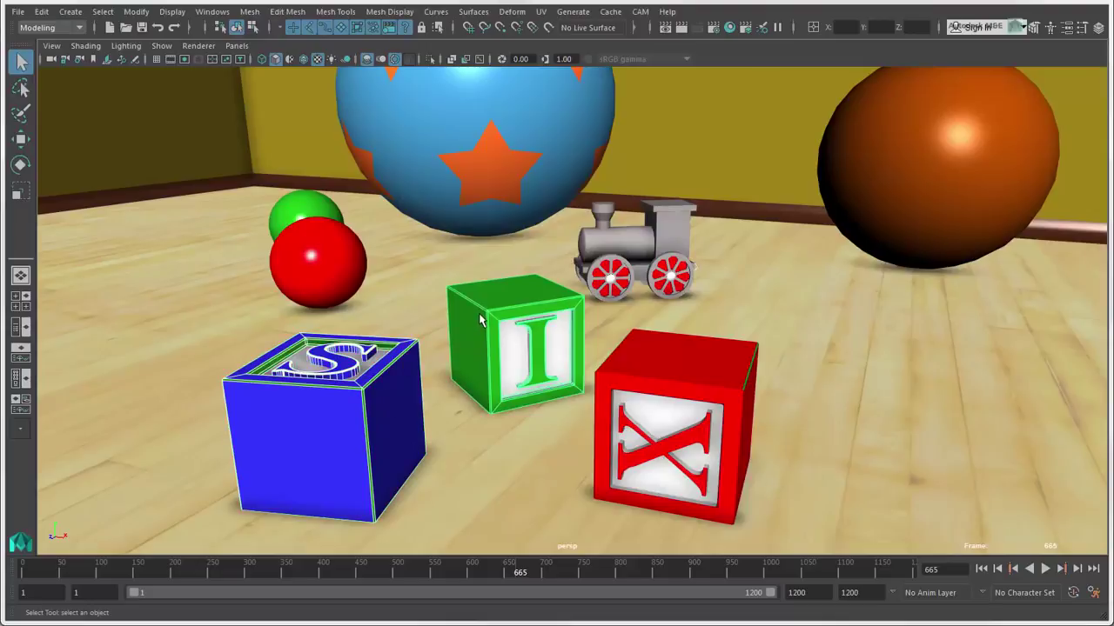
left_click(658, 350, "shift")
left_click(672, 238, "shift")
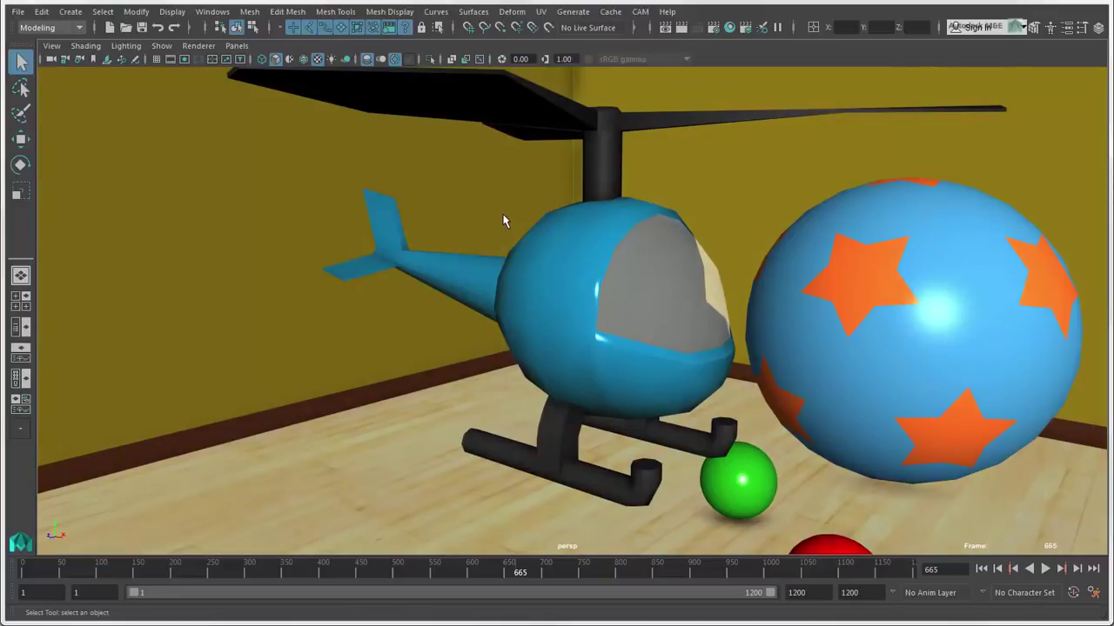
Step: Select the helicopter's rotor and add both landing skids and the body to the selection
left_click(596, 177)
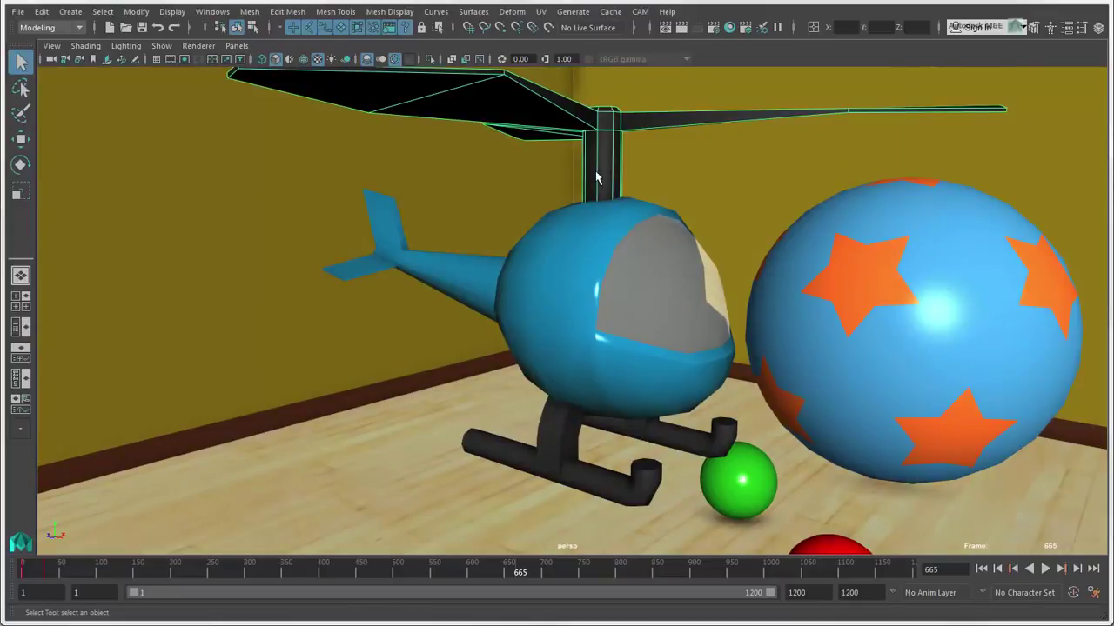
left_click(606, 477)
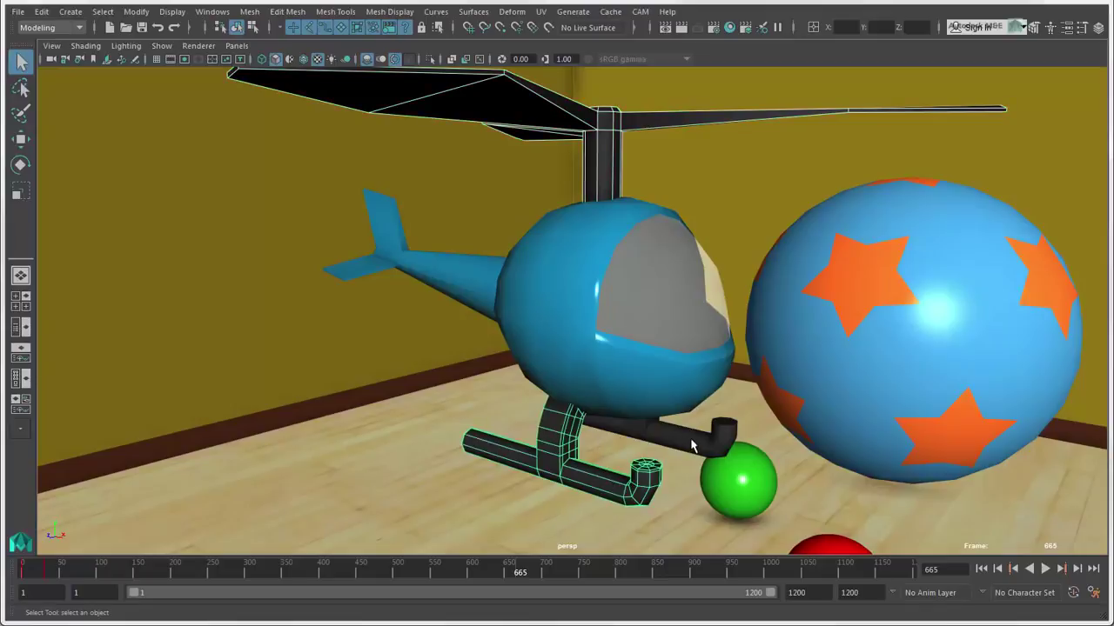
left_click(691, 445, "shift")
left_click(586, 298, "shift")
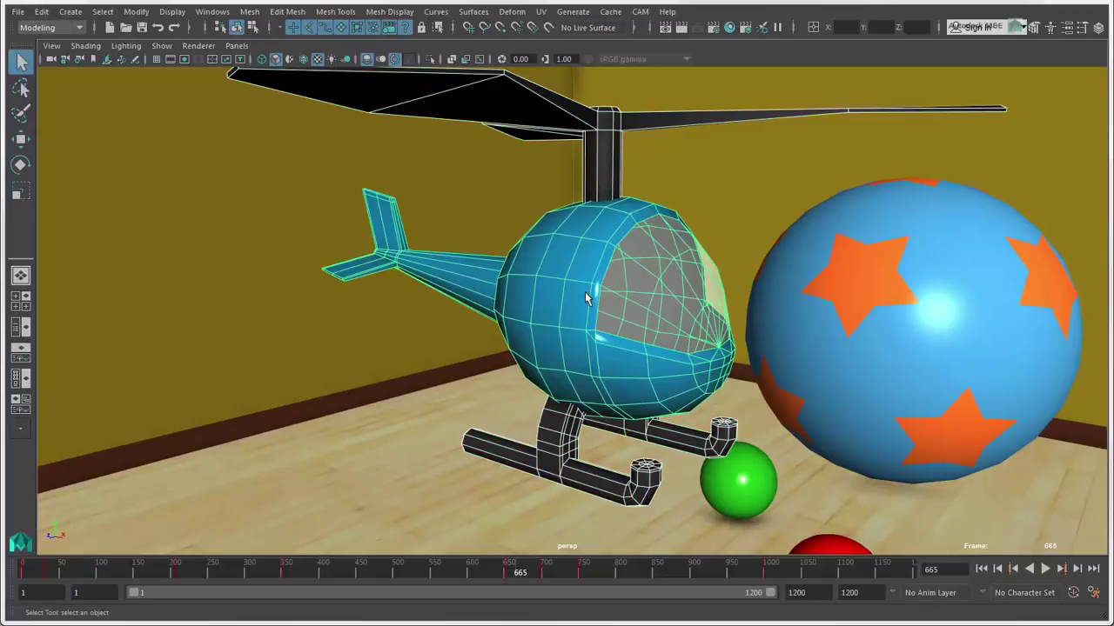
Step: Open the Color Settings window
left_click(213, 12)
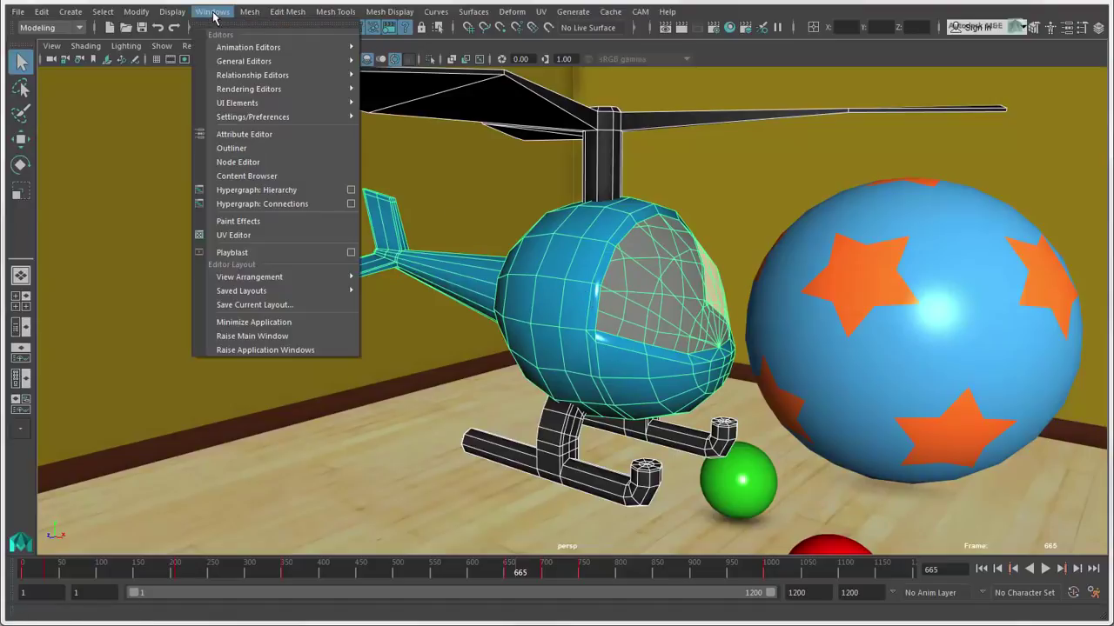
mouse_move(316, 117)
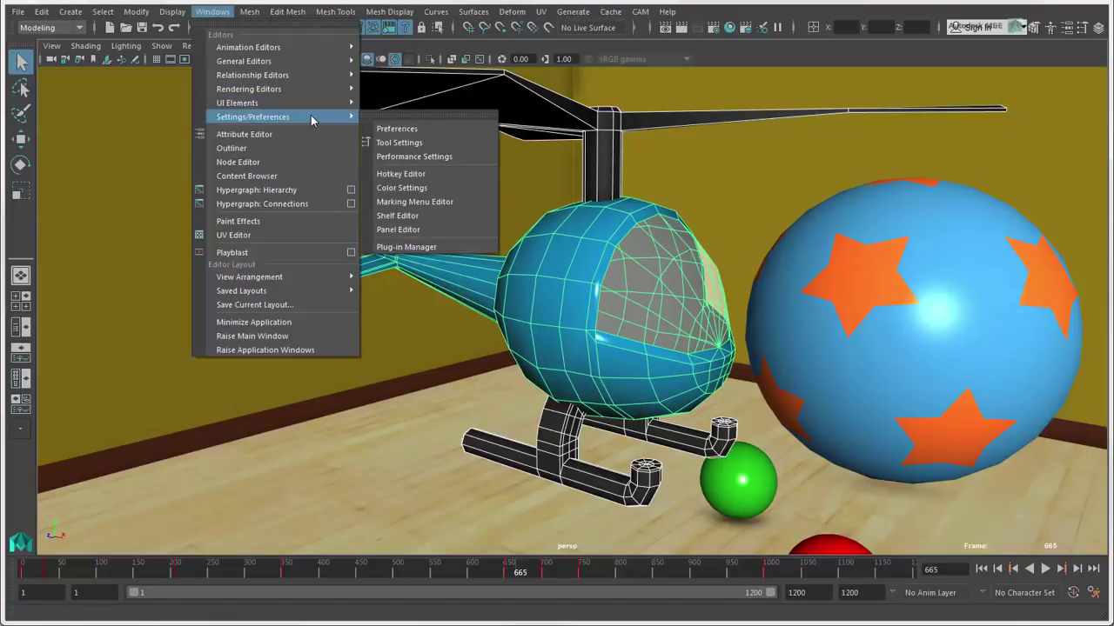
left_click(447, 190)
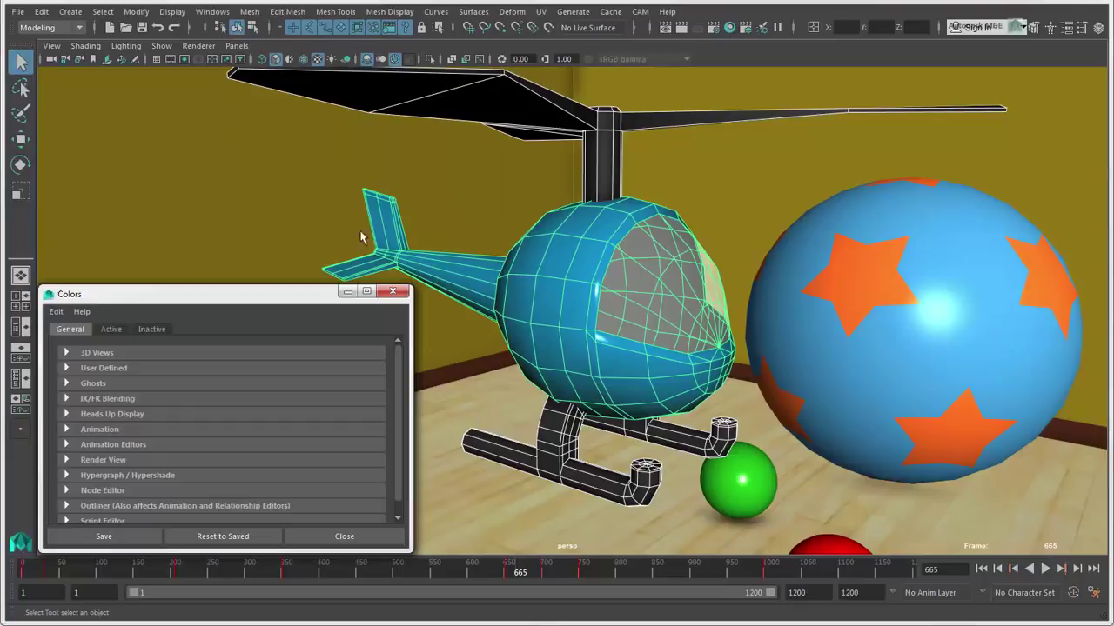
Step: Try a different Lead object color in the active general colors, reset to the saved colors and close the window
left_click(110, 330)
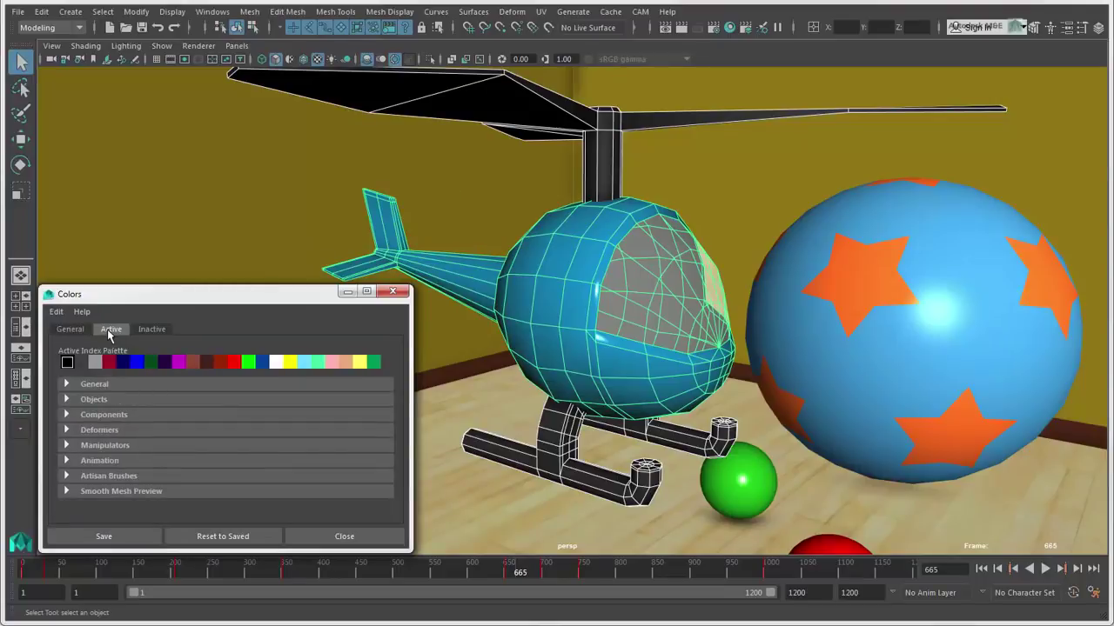
left_click(66, 384)
left_click_drag(327, 458, 260, 462)
left_click(250, 536)
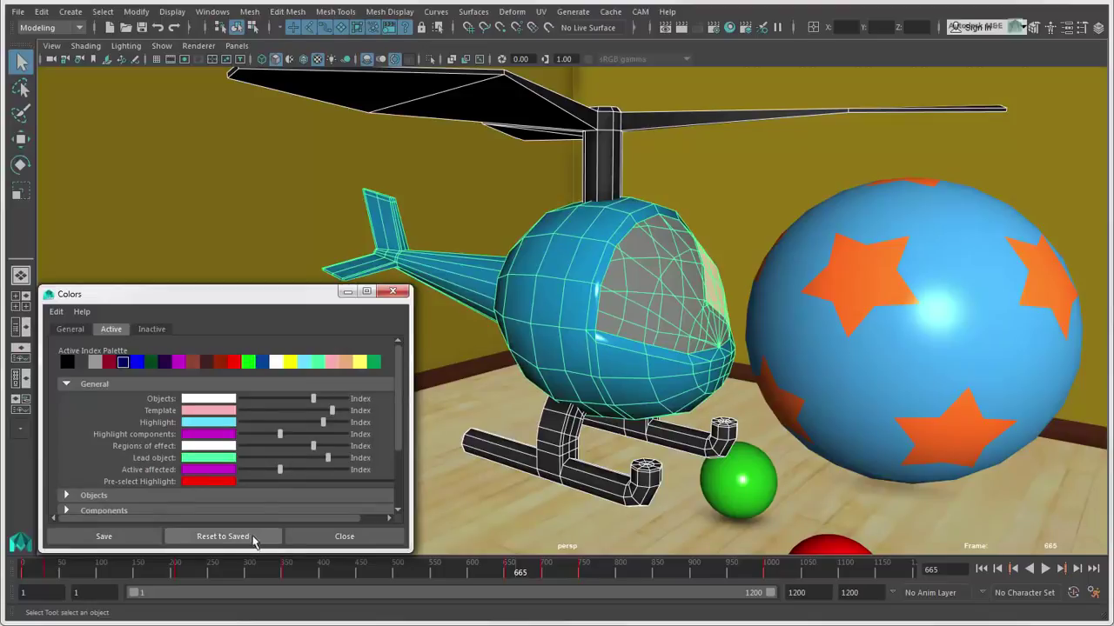
left_click(316, 538)
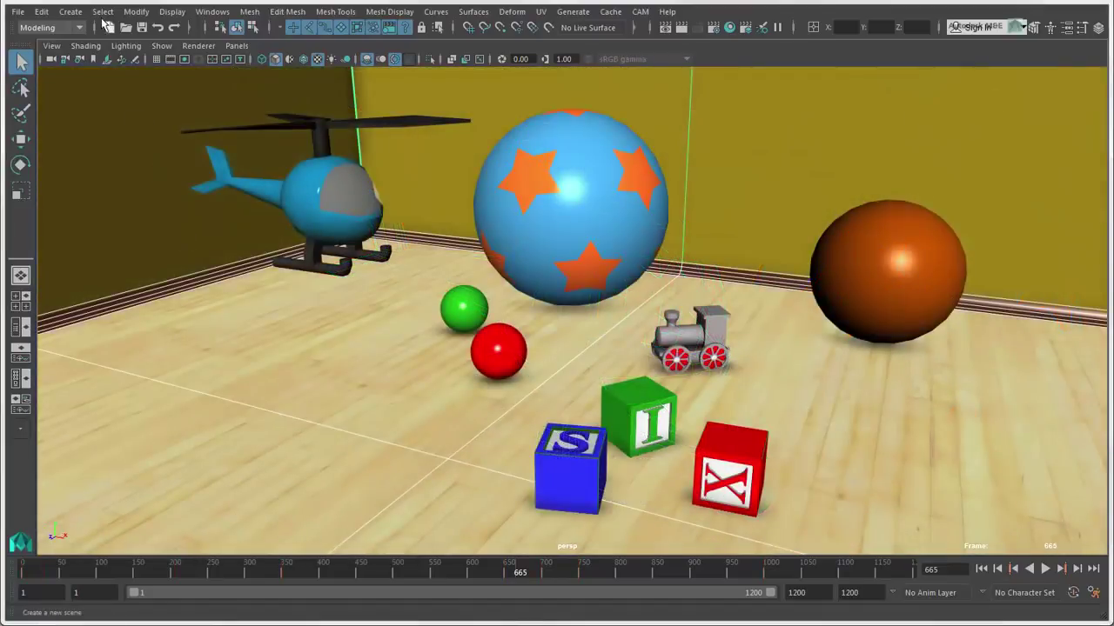
Step: Invert the selection so the toys are selected instead of the room surfaces
left_click(102, 12)
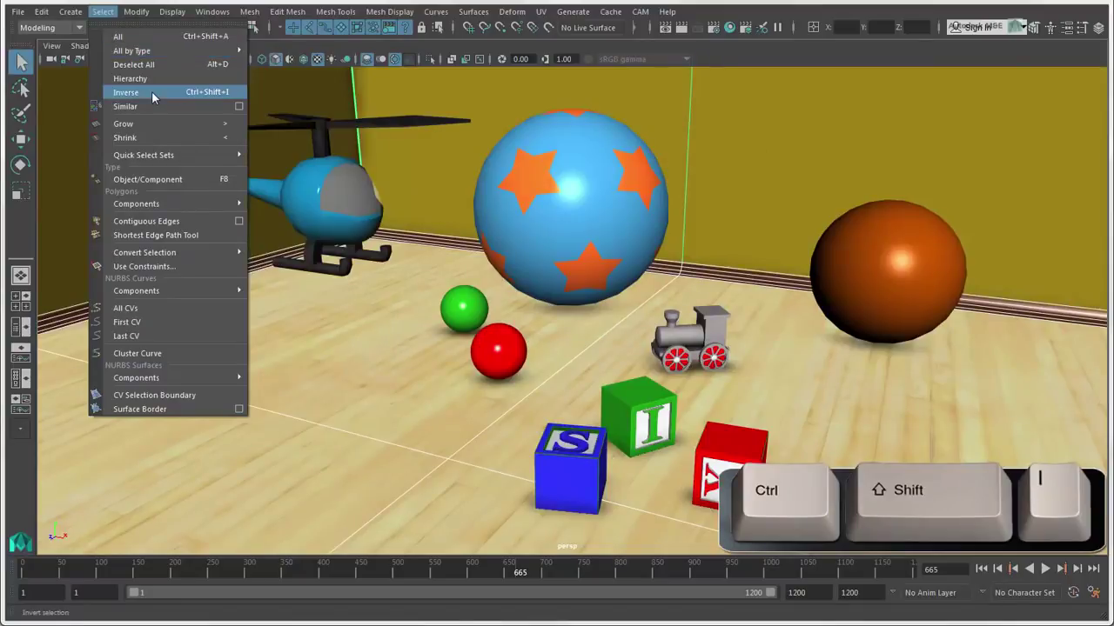
left_click(151, 91)
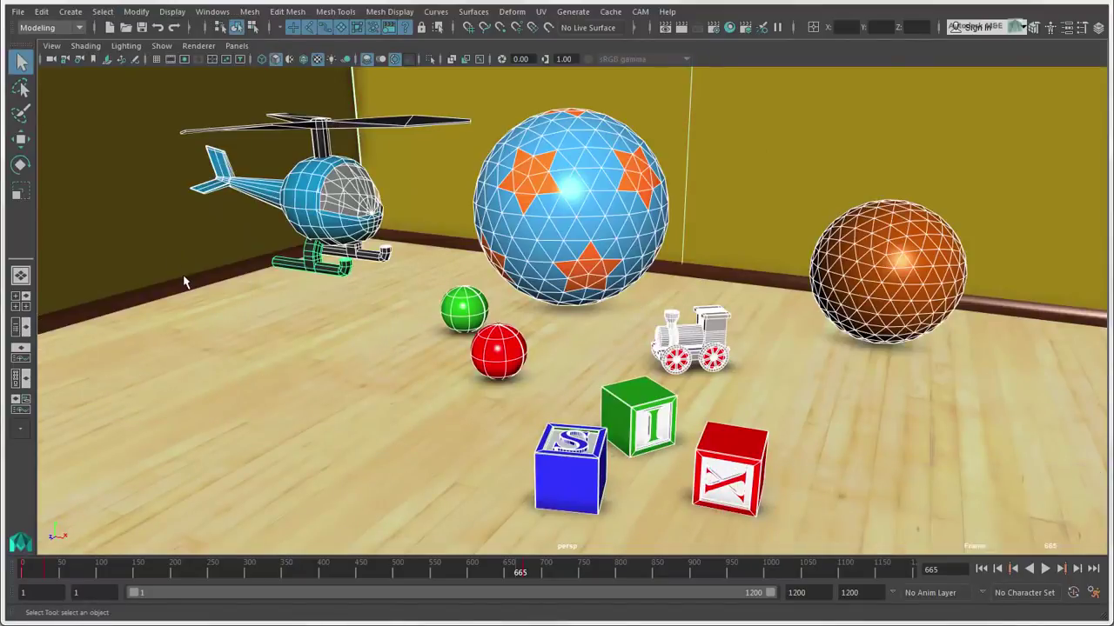
Step: Select the toy train, isolate it in the viewport and frame it
left_click(683, 346)
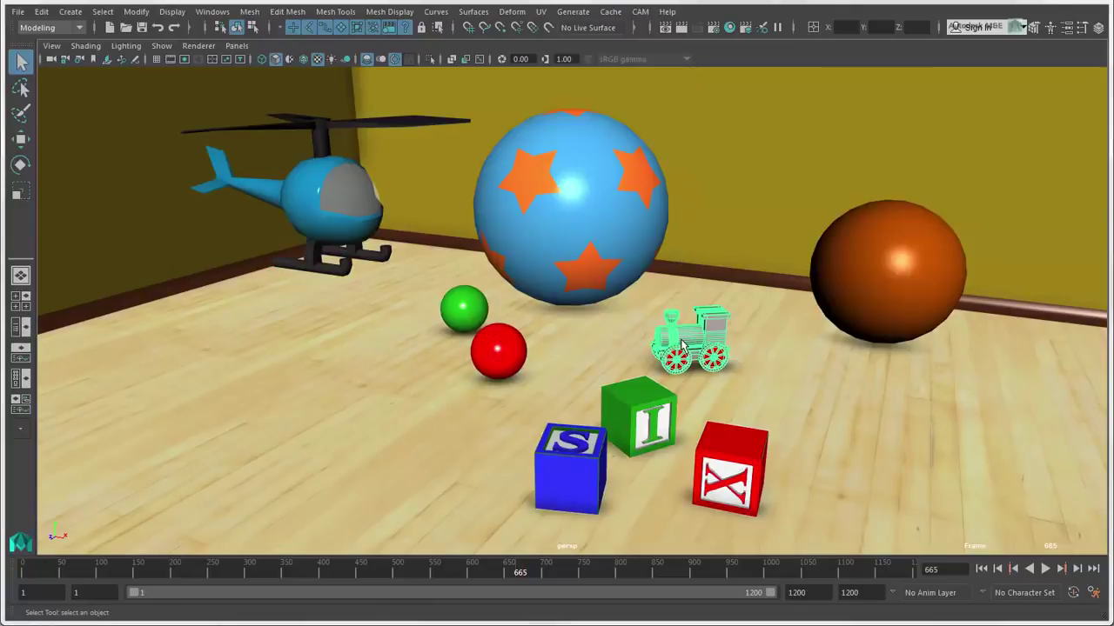
key("ctrl+1")
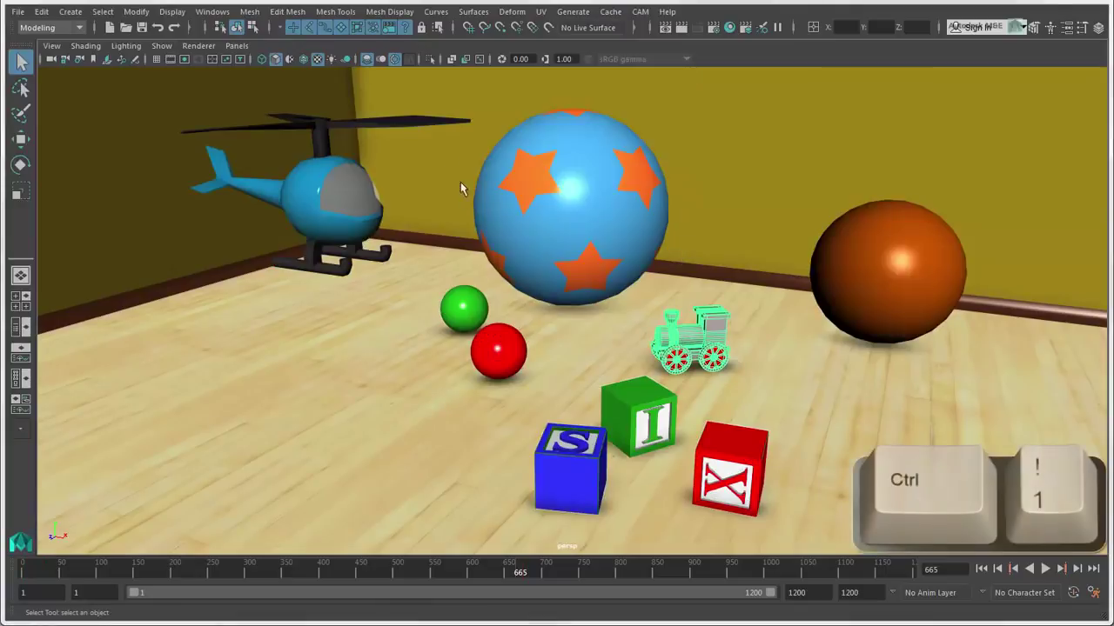
left_click(429, 59)
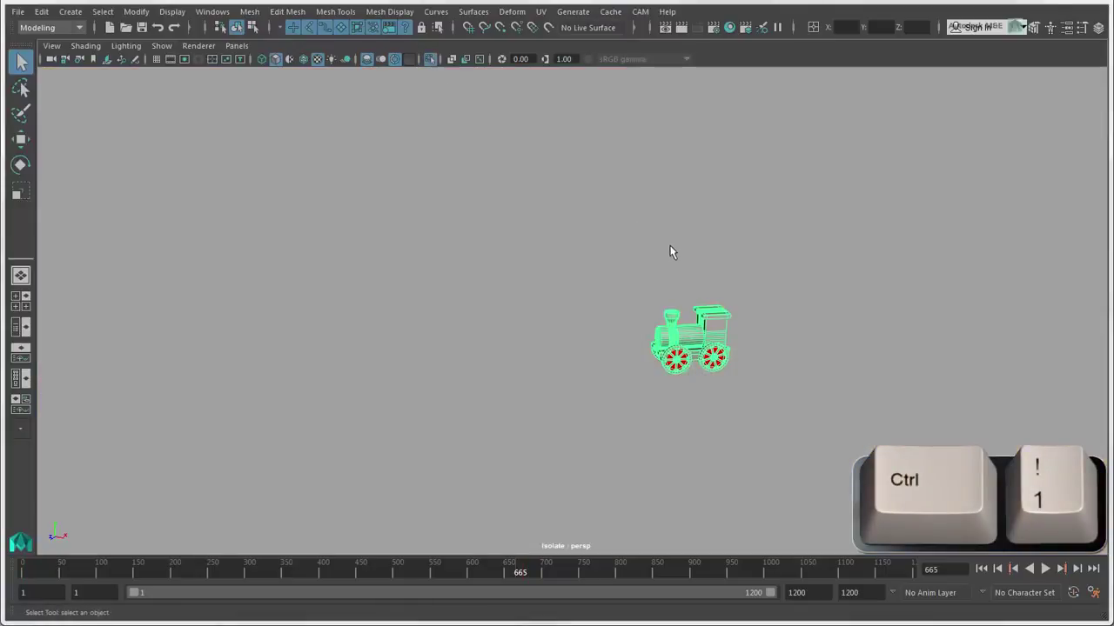
key("f")
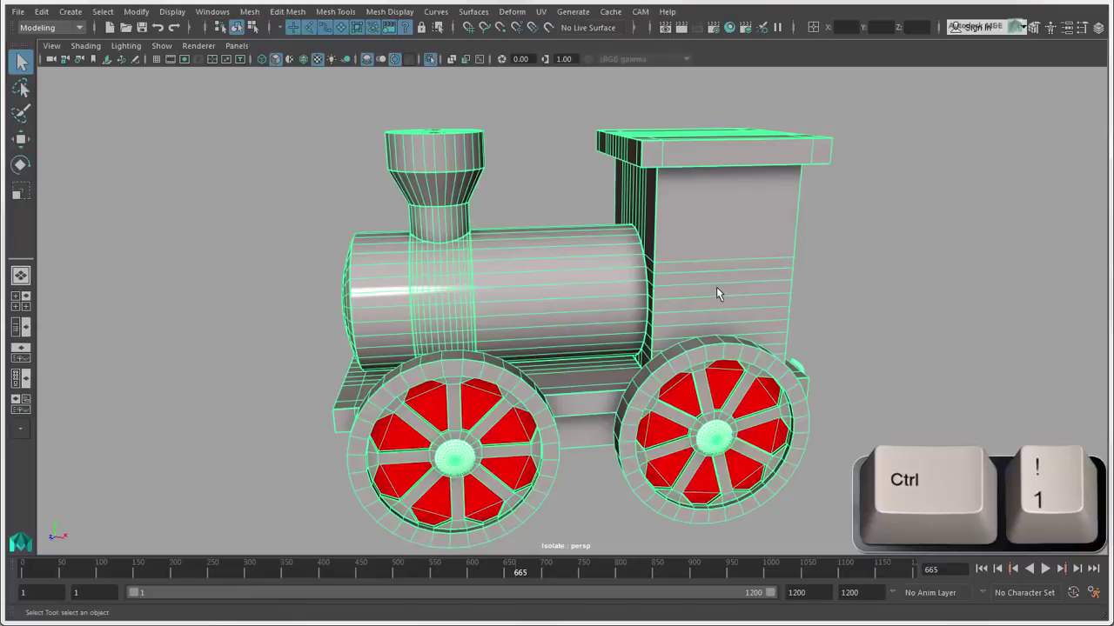
Step: Turn off the View Selected isolation to show the whole scene
left_click(161, 46)
mouse_move(235, 71)
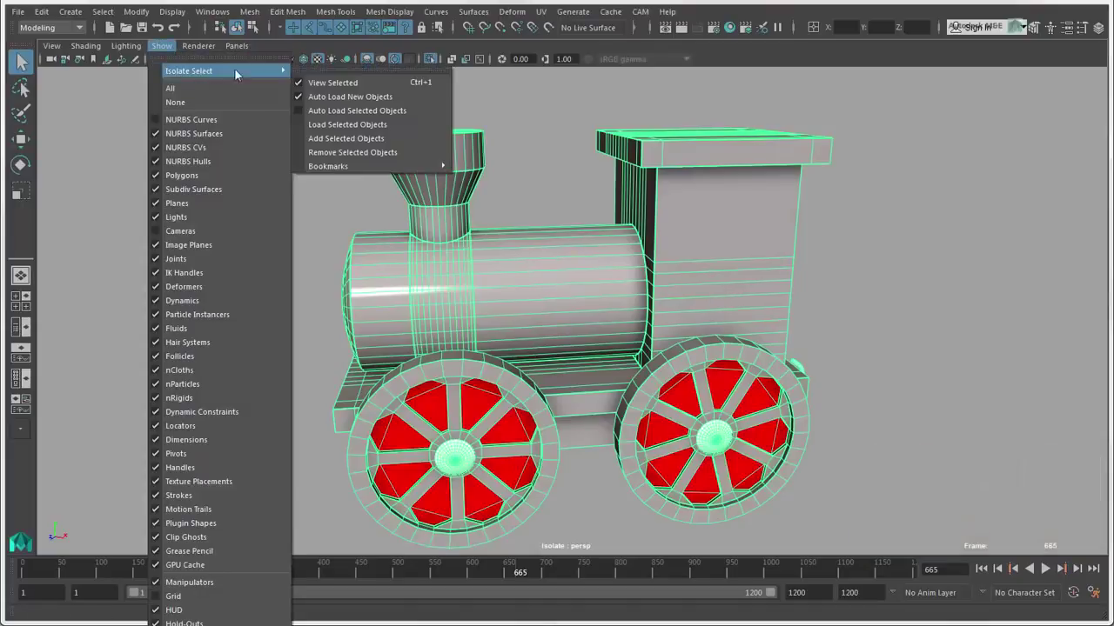
left_click(296, 82)
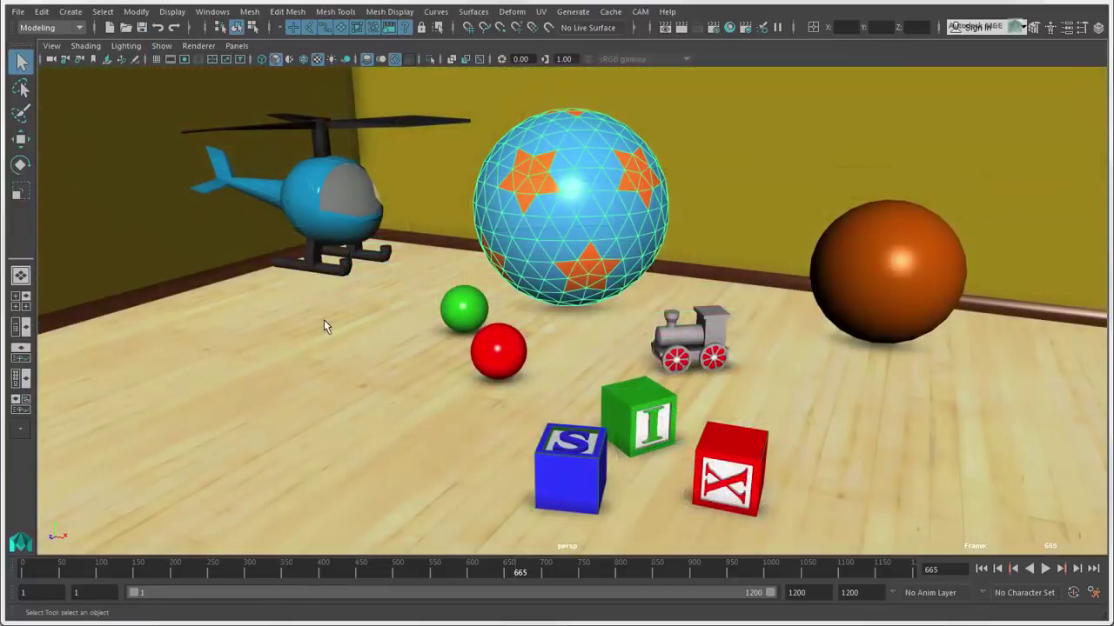
Step: Select everything in the scene and deselect it all again
left_click(103, 12)
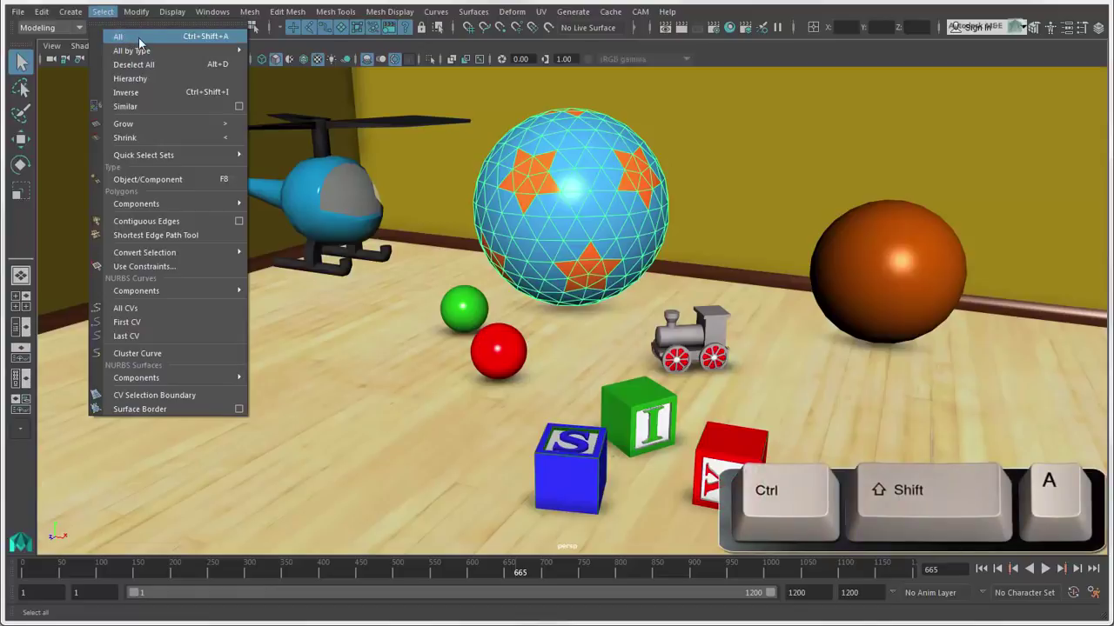
left_click(138, 38)
left_click(103, 13)
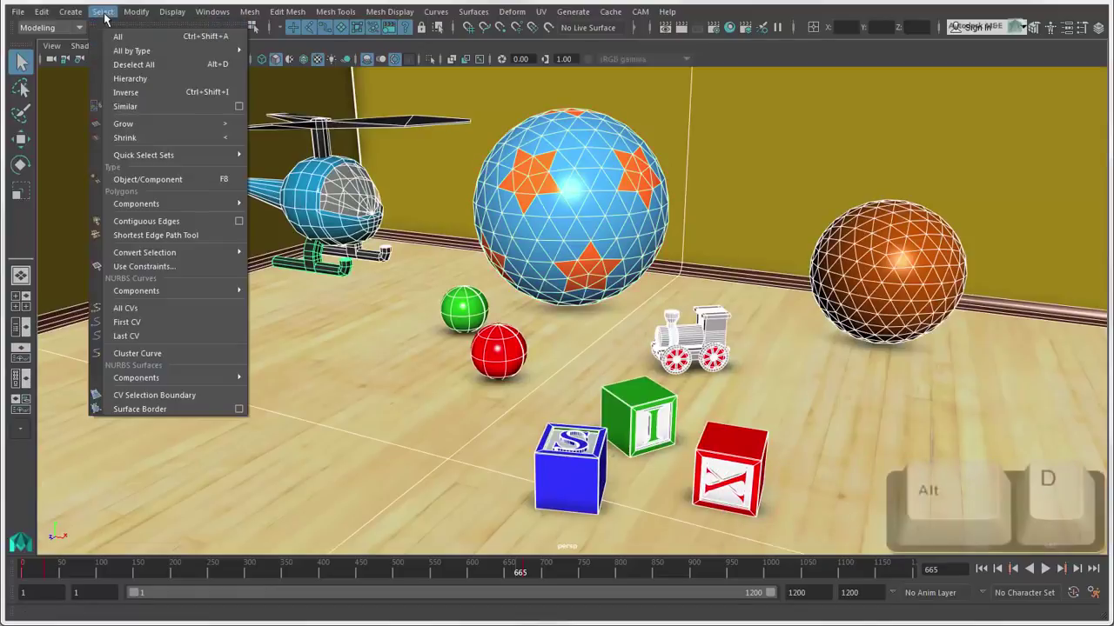
left_click(165, 65)
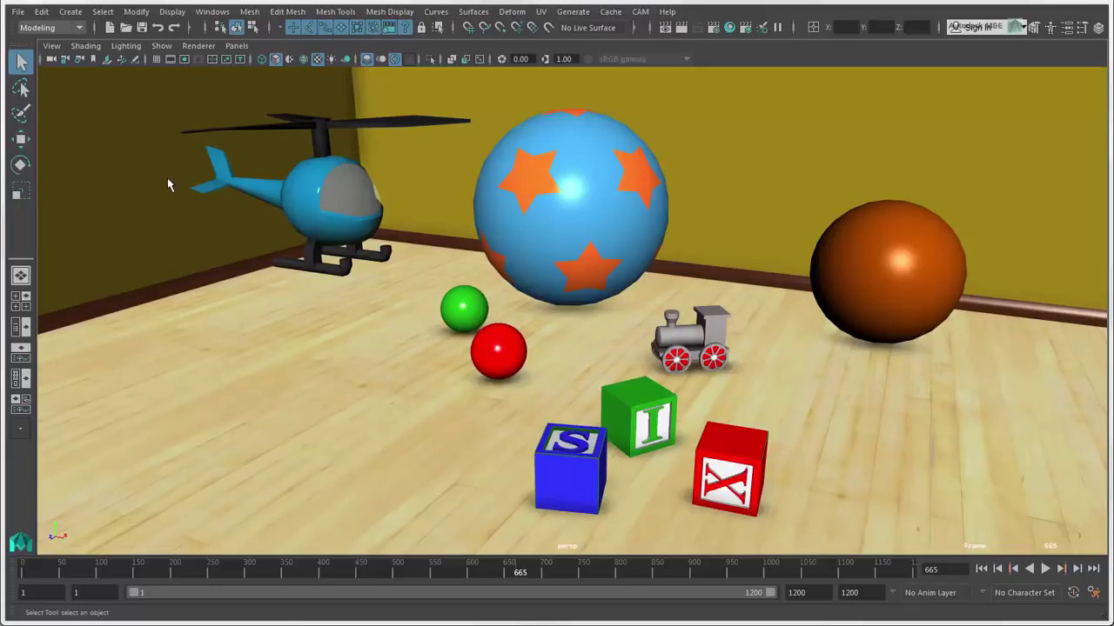
Step: Select all objects of the NURBS Surfaces type in the scene
left_click(103, 13)
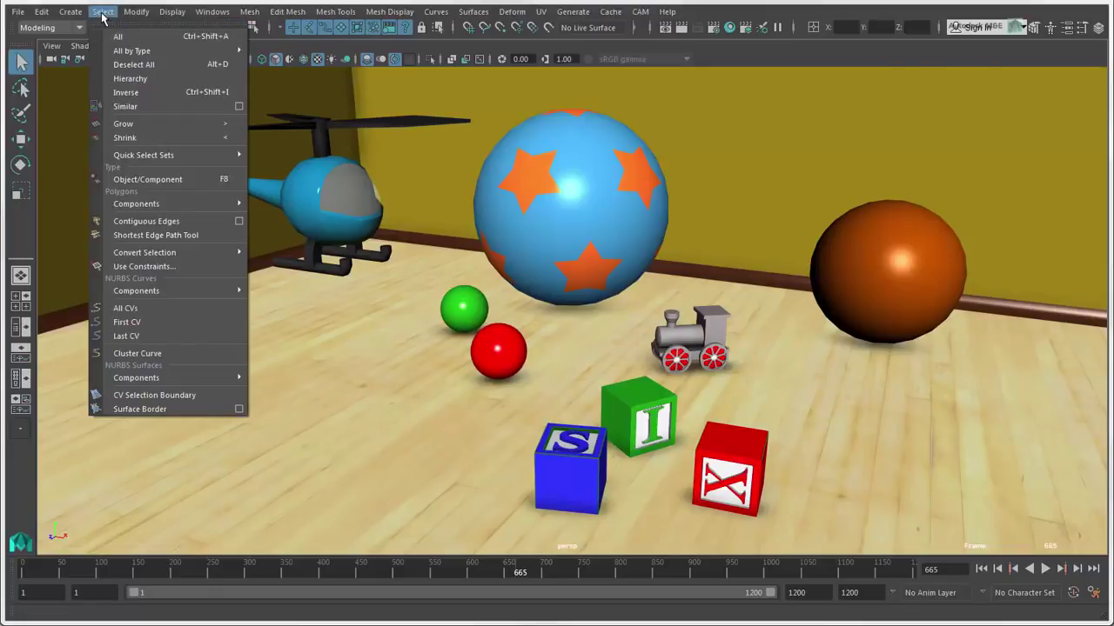
mouse_move(160, 51)
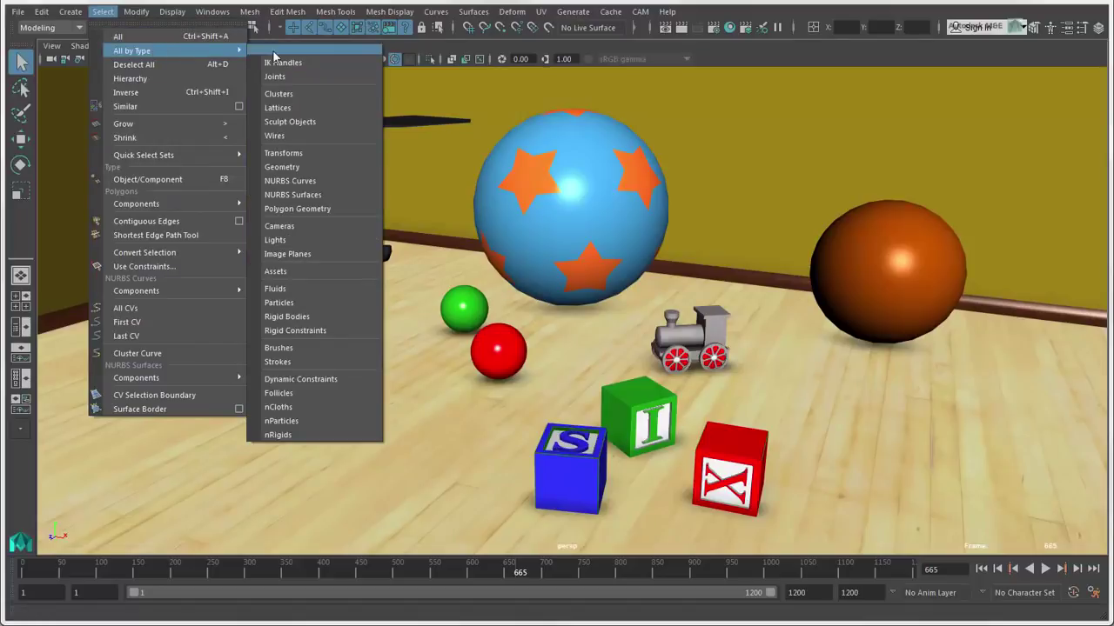
left_click(336, 194)
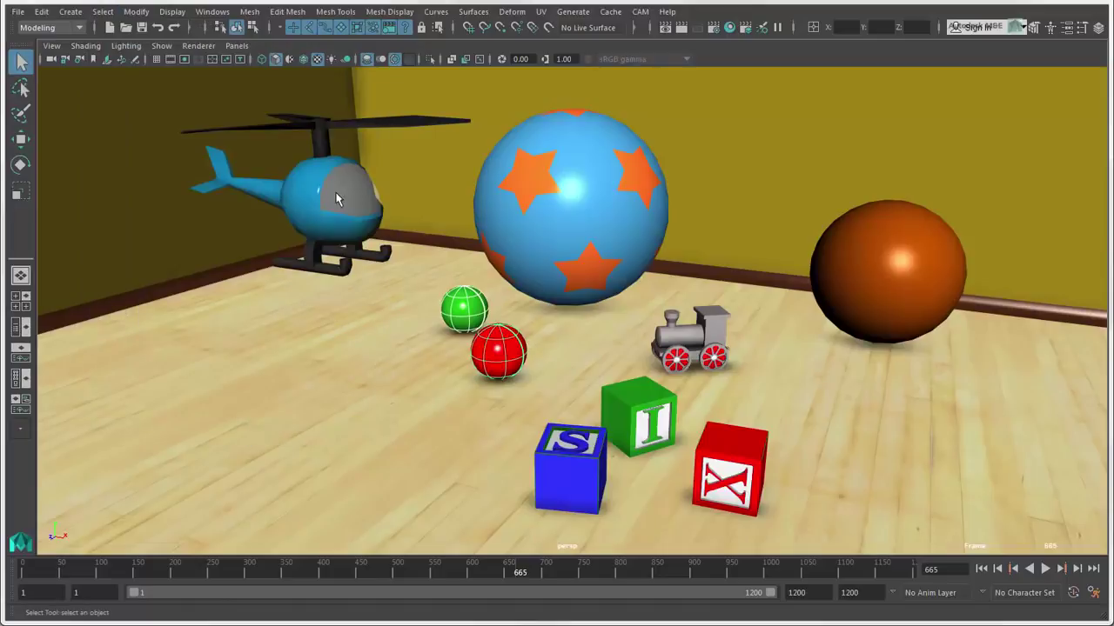
Step: Clear the selection and toggle the selection masks for joints and NURBS surfaces off and back on
left_click(499, 363)
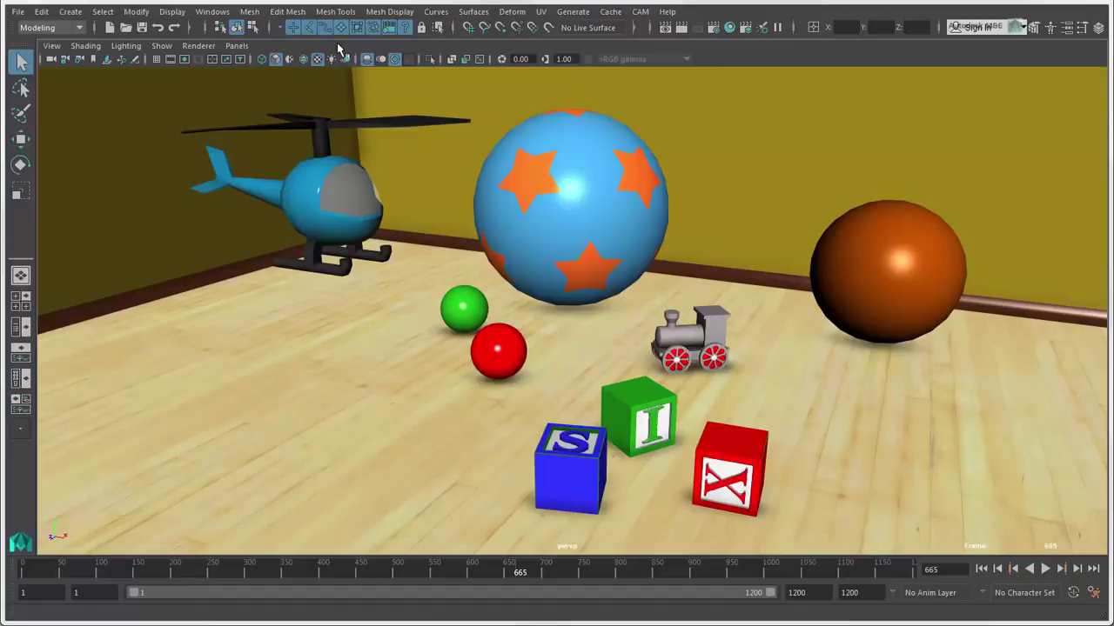
left_click(310, 28)
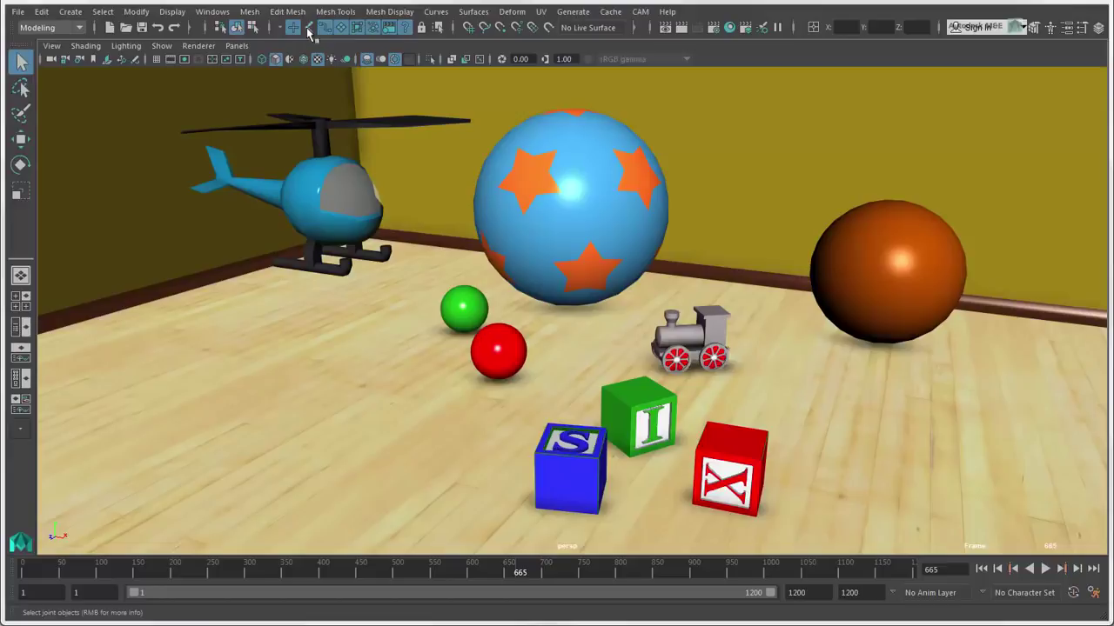
right_click(342, 32)
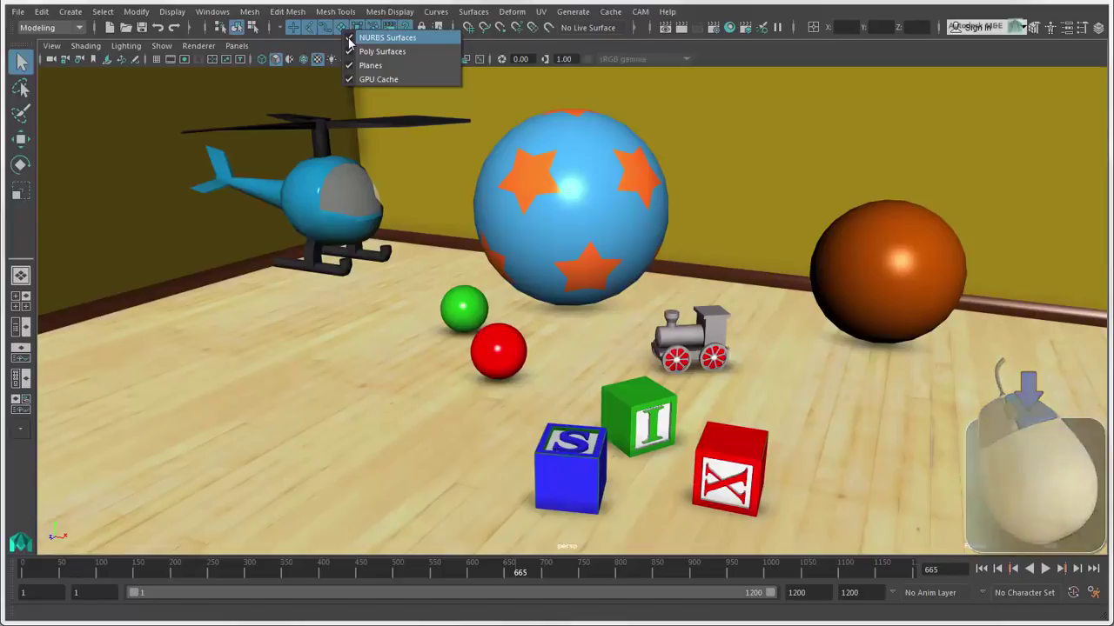
right_click_drag(349, 41, 349, 41)
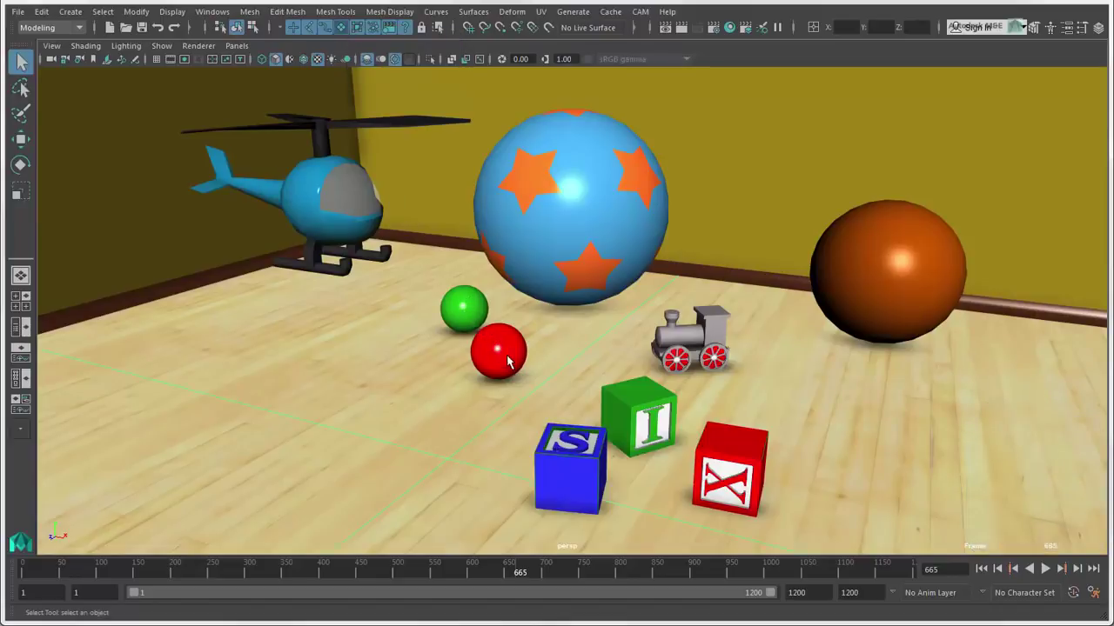
right_click_drag(340, 27, 346, 37)
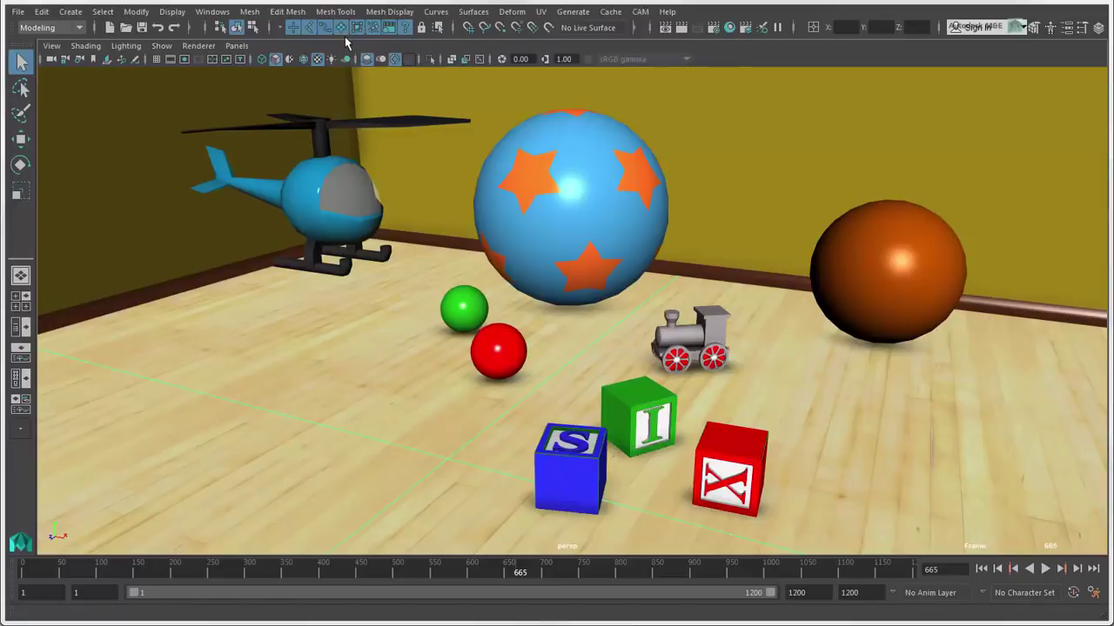
Step: Open the Outliner beside the viewport, select the hidden landing_pad and show it, and hide it again
left_click(21, 328)
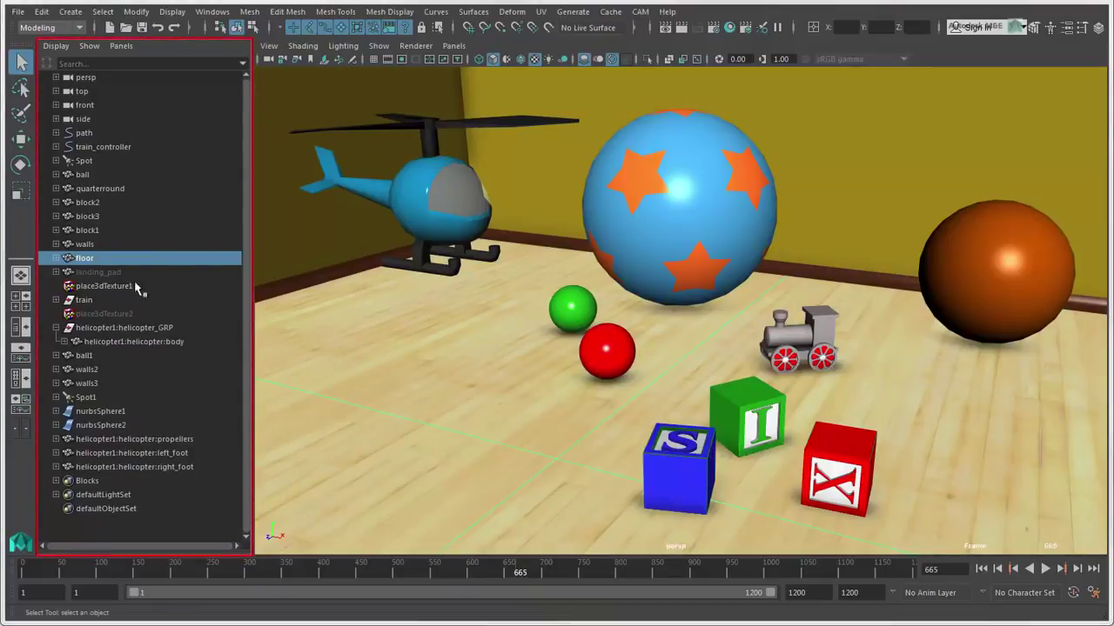
left_click(98, 273)
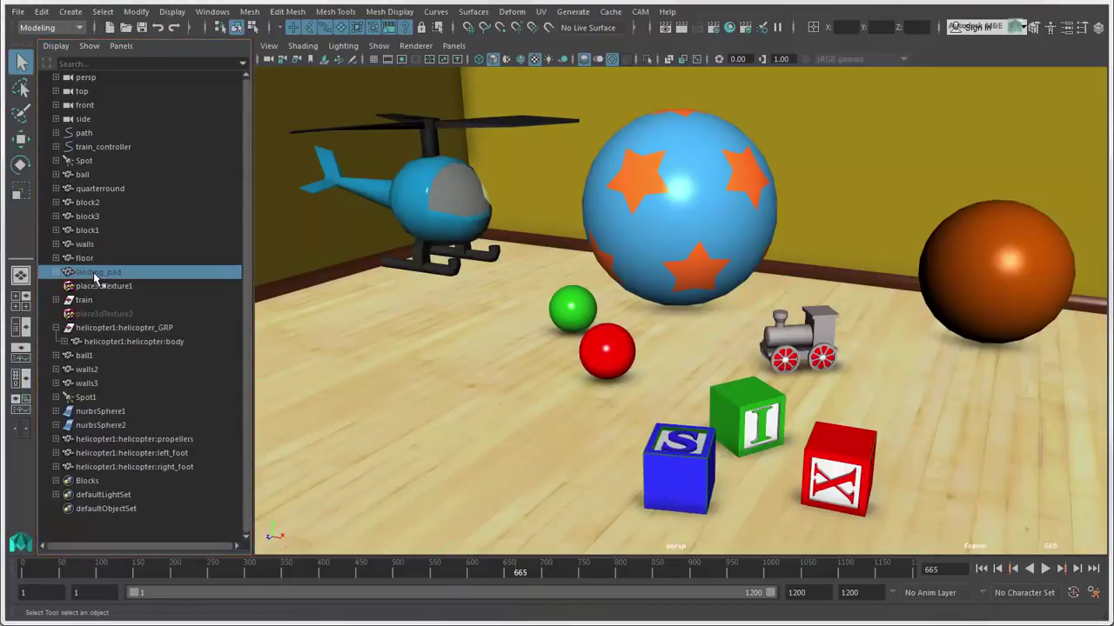
key("h")
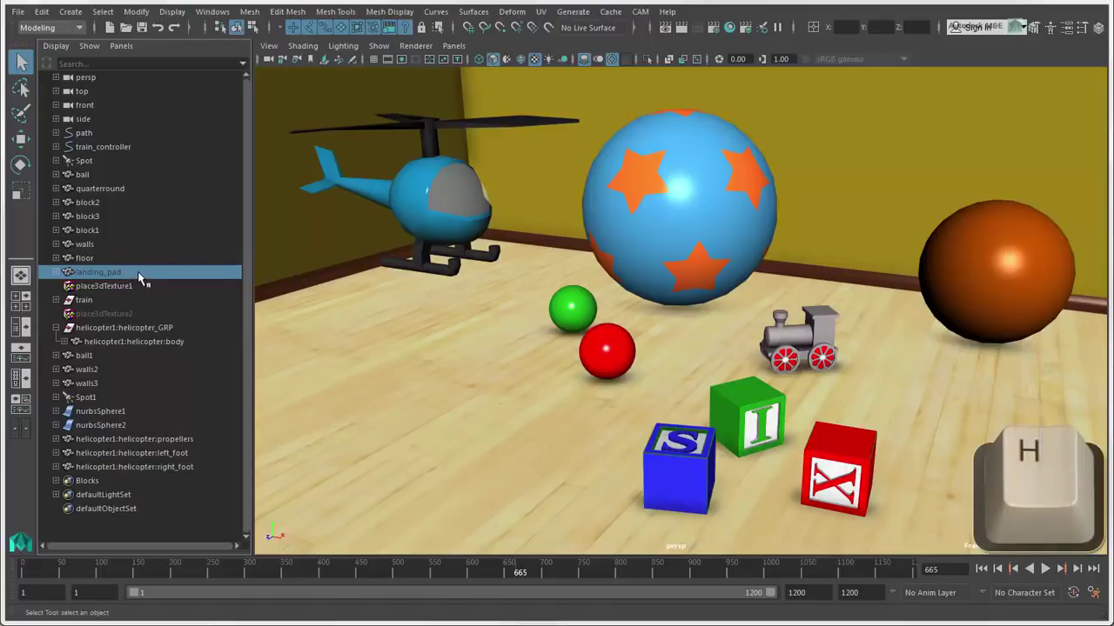
middle_click_drag(831, 415, 736, 325, "alt")
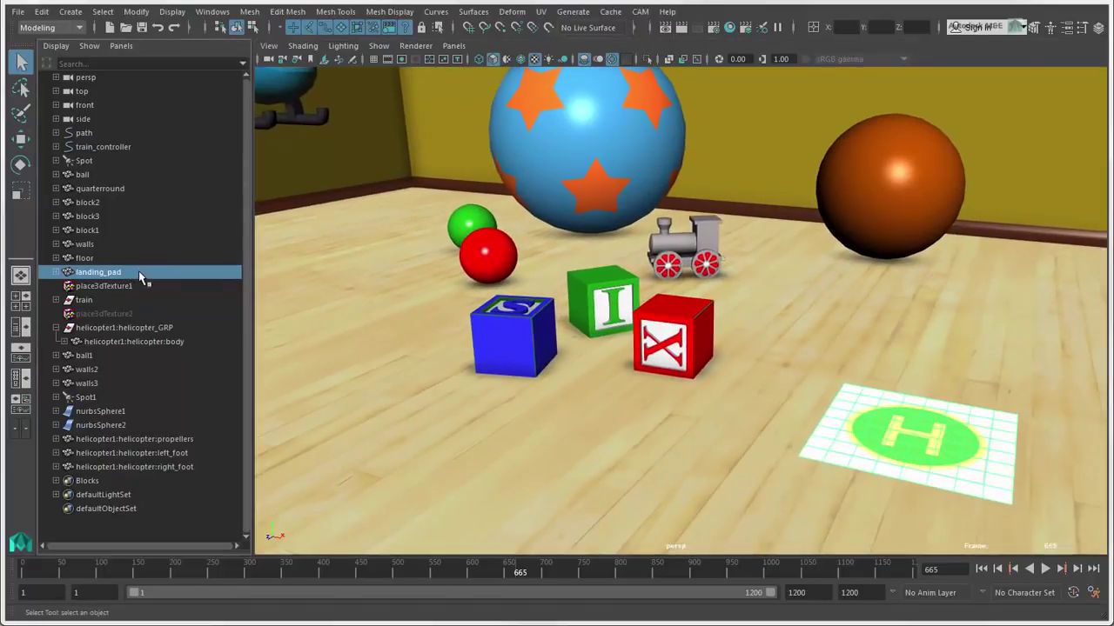
key("h")
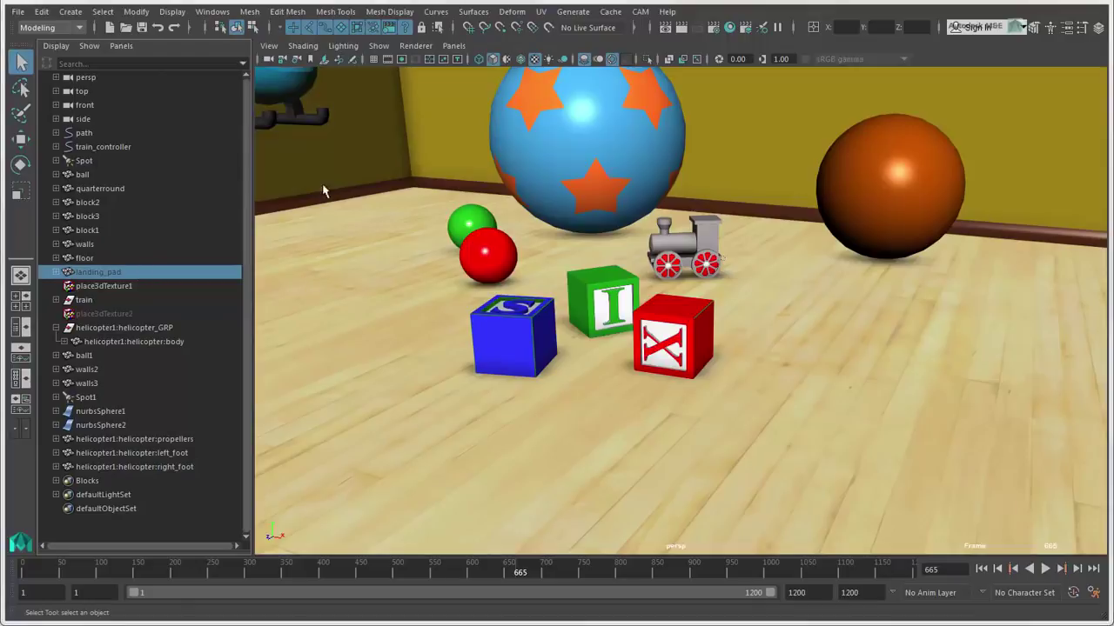
Step: Turn off Selection Highlighting in the viewport's display options with block1 selected
left_click(378, 46)
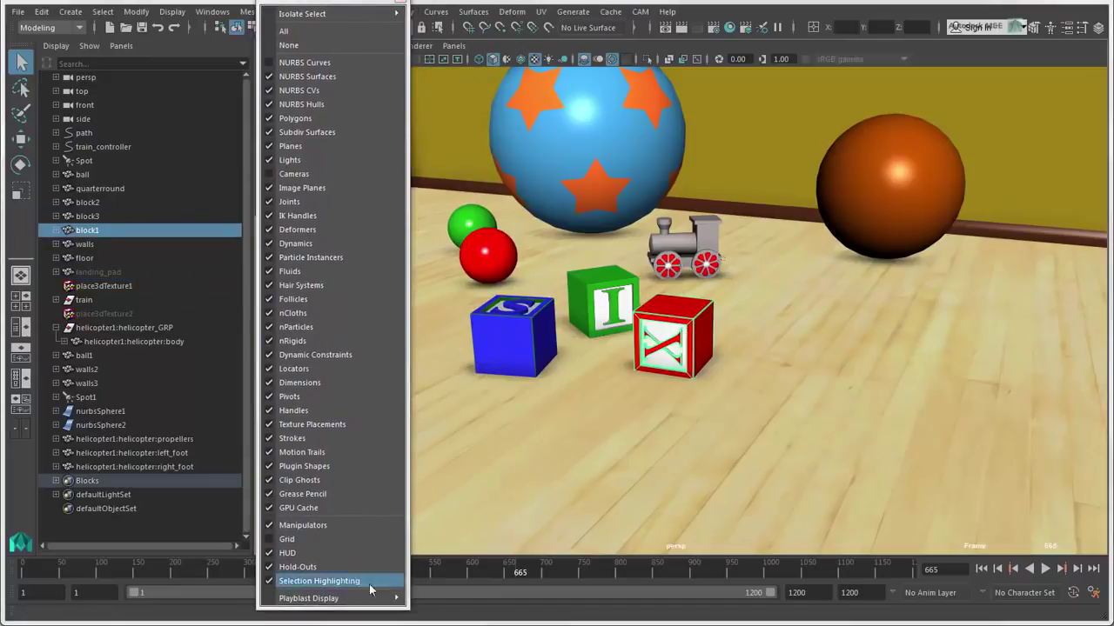
left_click(269, 581)
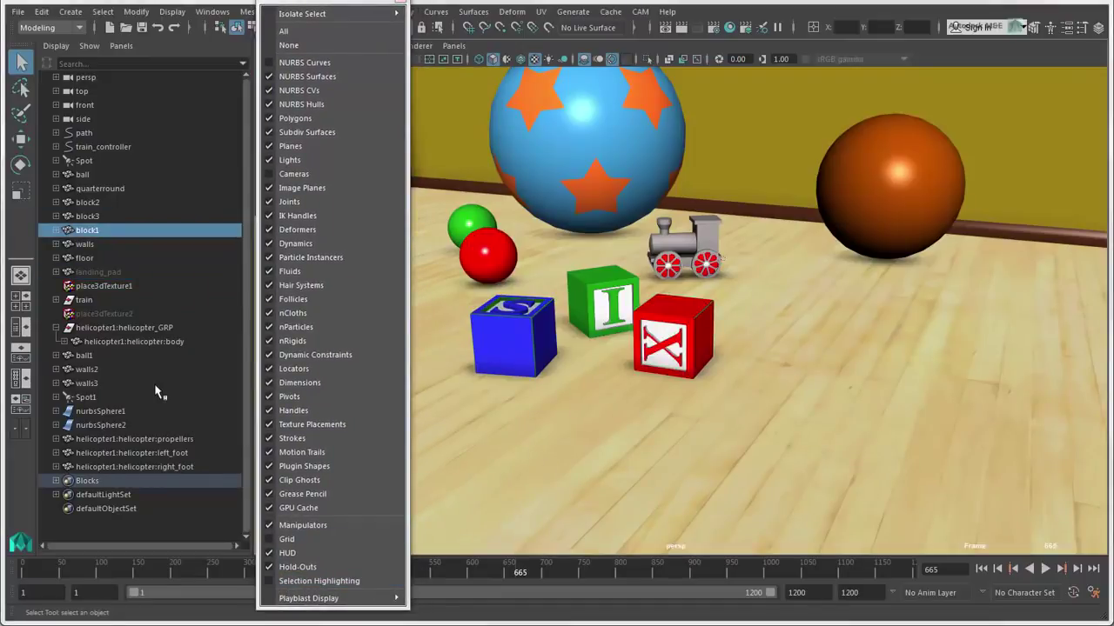
Step: Select block2, block3, block1, walls, block2 and ball in turn in the Outliner, and turn Selection Highlighting back on
left_click(91, 204)
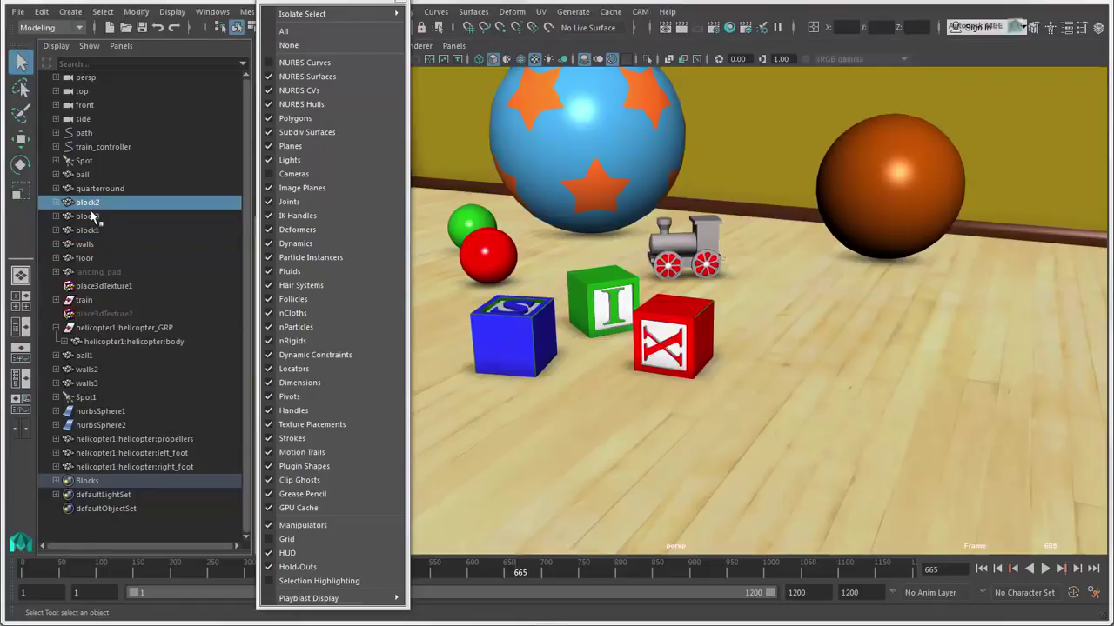
left_click(91, 217)
left_click(91, 230)
left_click(90, 245)
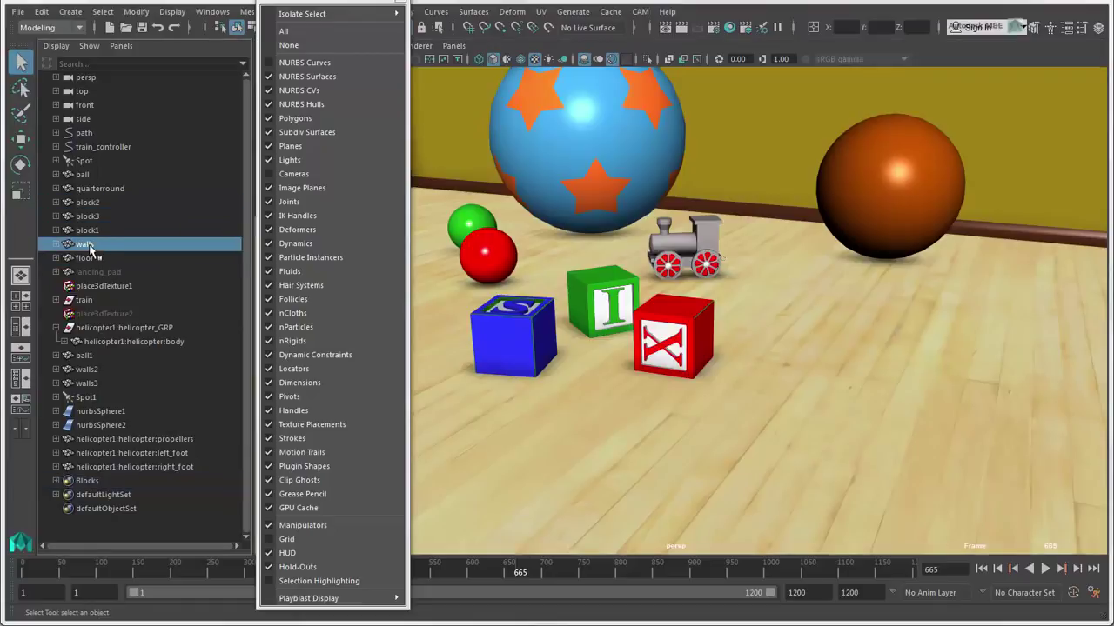
left_click(88, 204)
left_click(83, 175)
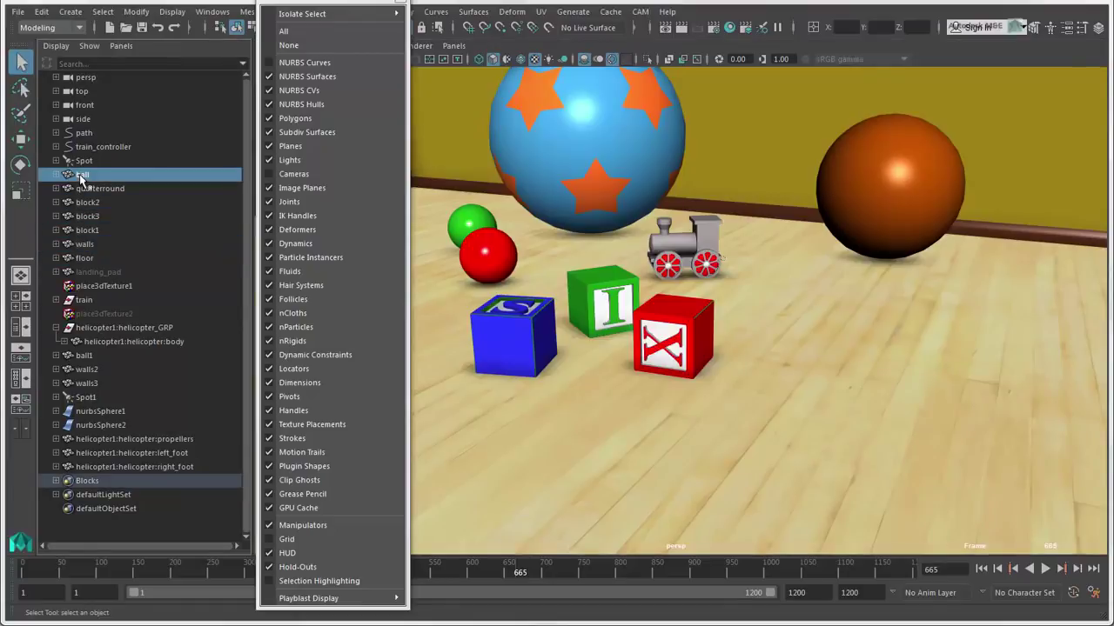
left_click(270, 583)
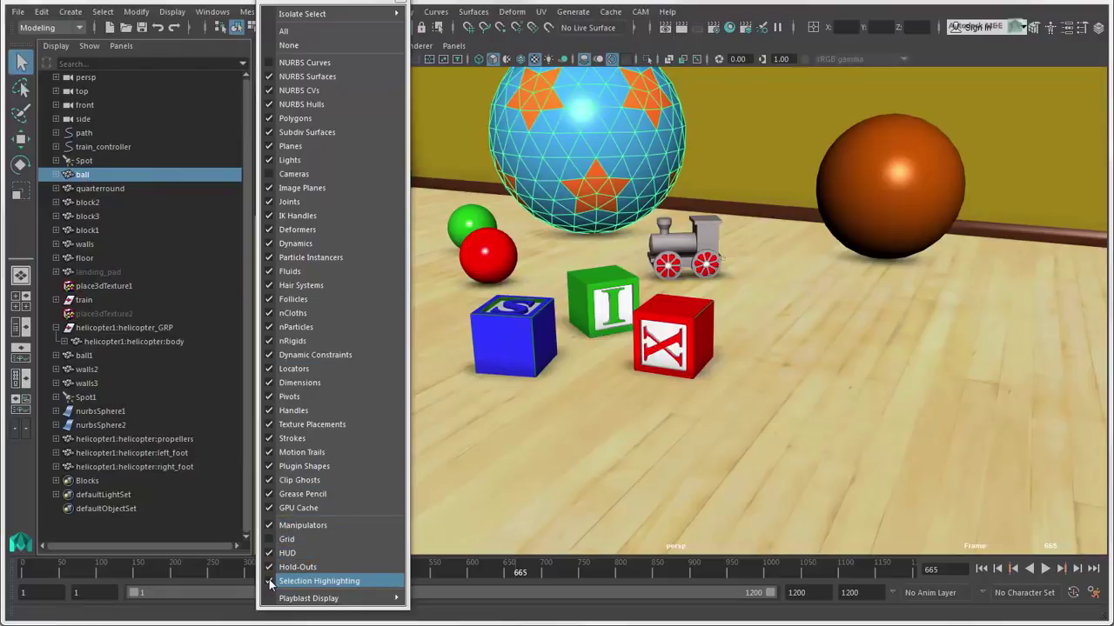